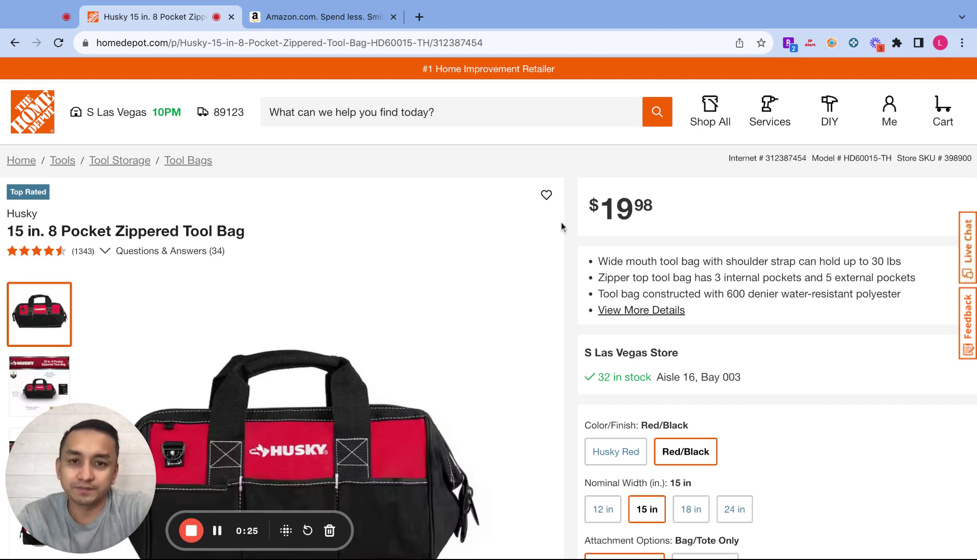
Scroll the $19.98 Husky 15 in. 8 Pocket Zippered Tool Bag page down to Frequently Bought Together.
scroll(577, 231, "down", 1)
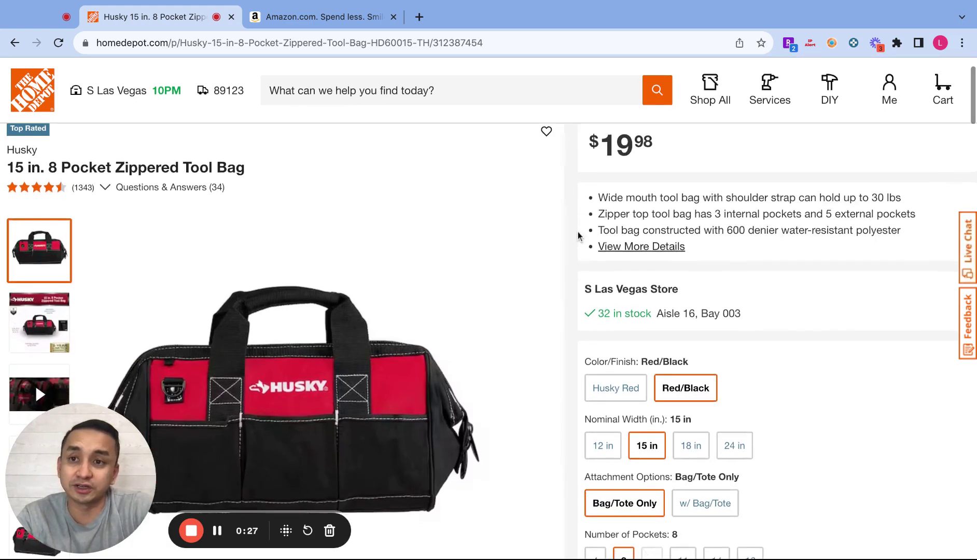
scroll(578, 231, "up", 1)
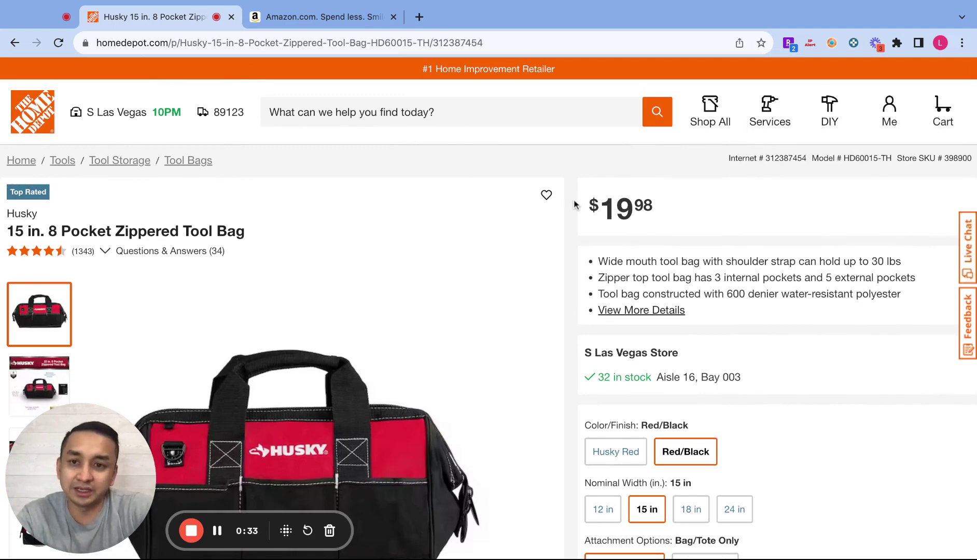
scroll(573, 224, "down", 5)
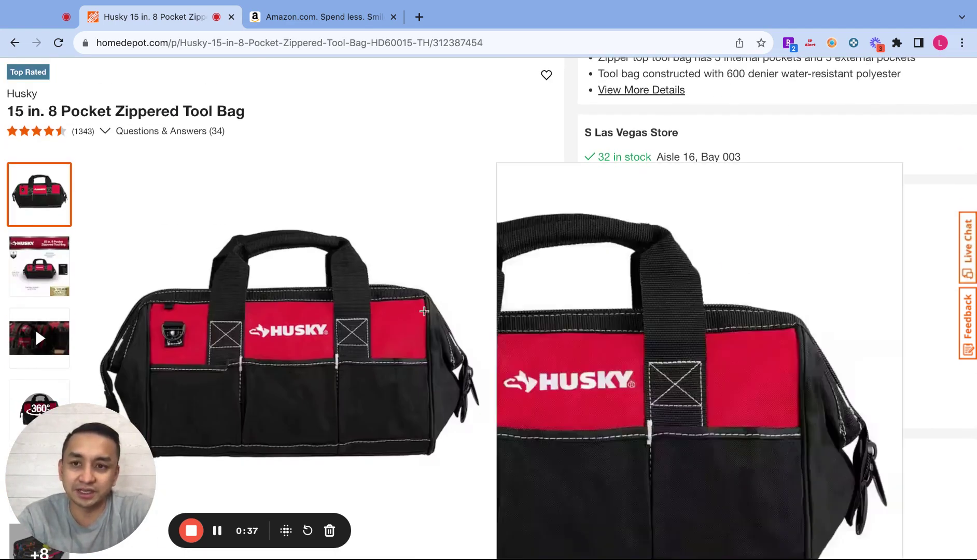
scroll(573, 203, "down", 4)
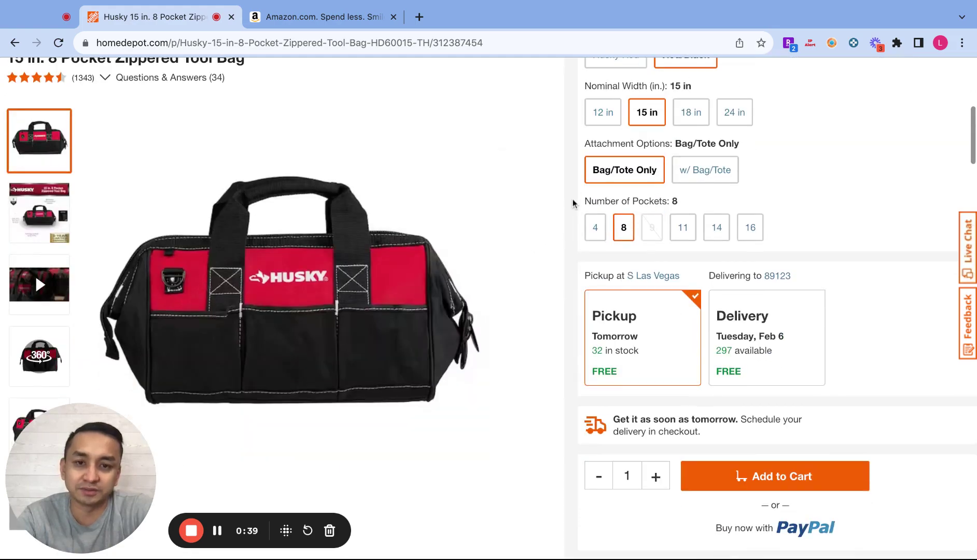
scroll(573, 226, "down", 4)
scroll(573, 227, "up", 4)
scroll(573, 228, "up", 7)
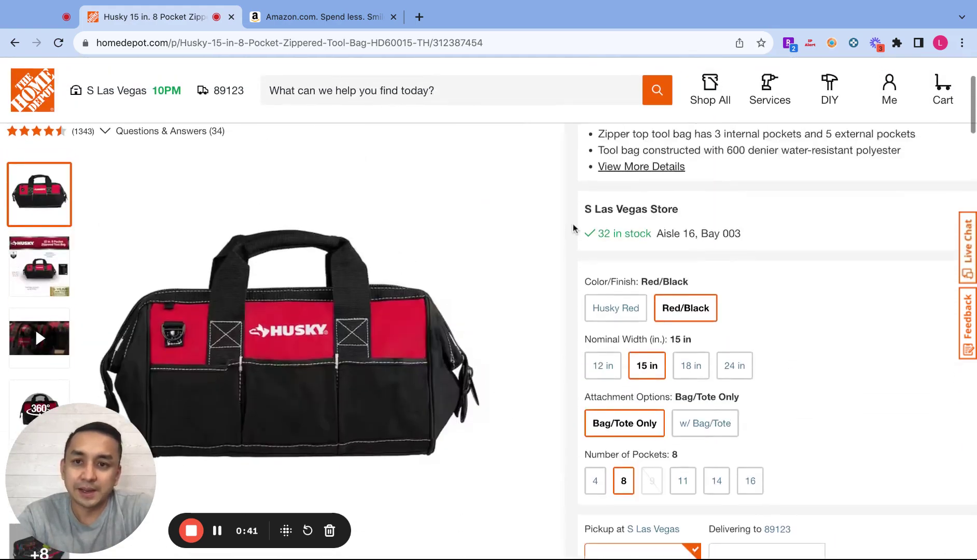
scroll(574, 228, "down", 4)
scroll(512, 263, "down", 3)
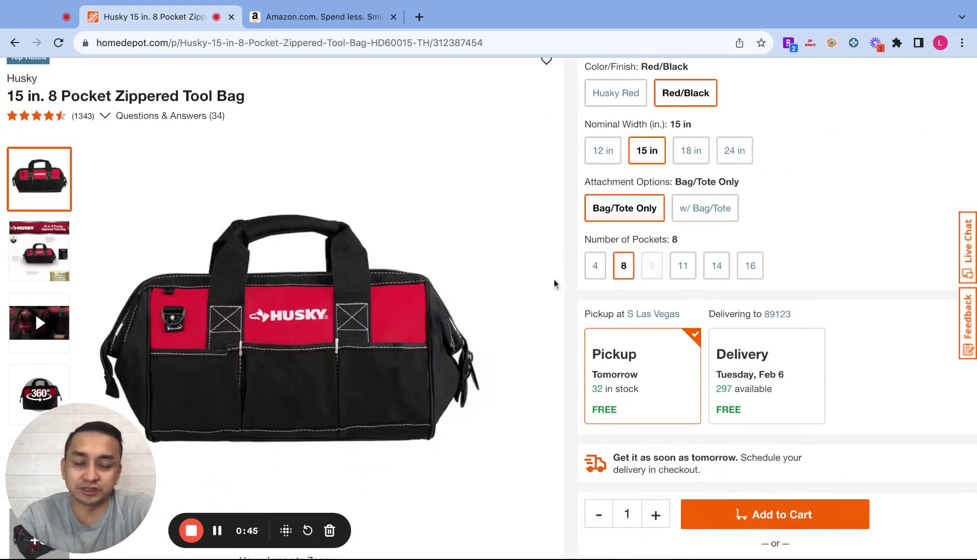
scroll(565, 265, "down", 15)
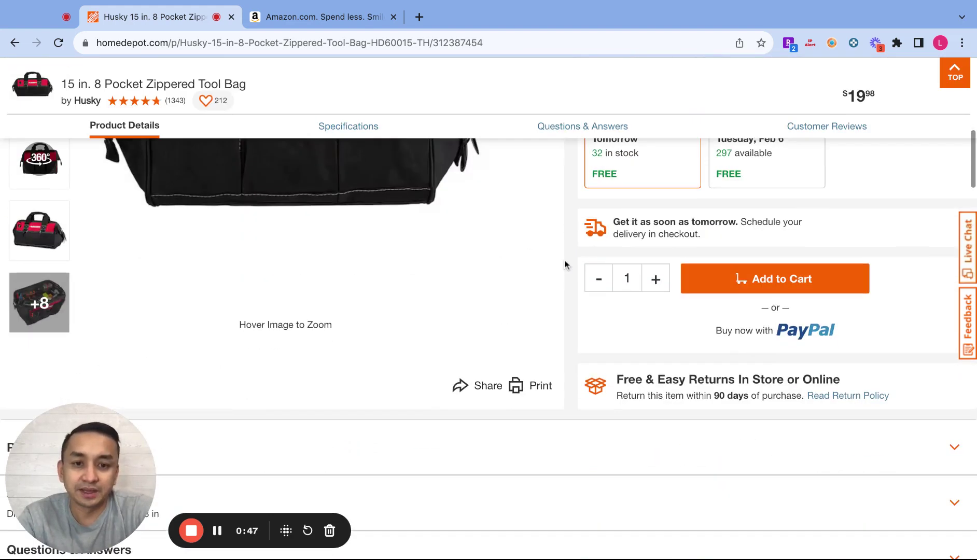
scroll(565, 264, "down", 1)
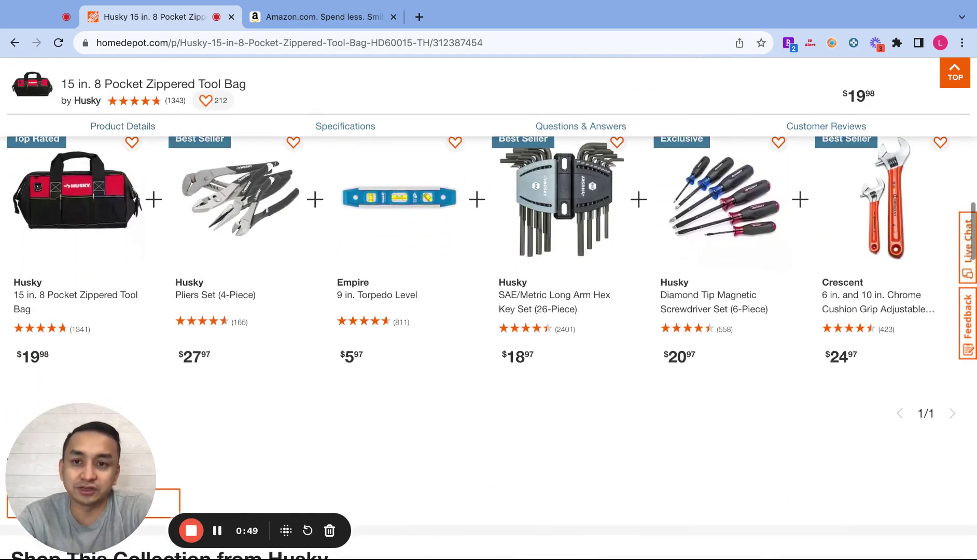
scroll(565, 264, "up", 4)
scroll(565, 264, "down", 3)
scroll(565, 264, "up", 3)
scroll(488, 311, "up", 10)
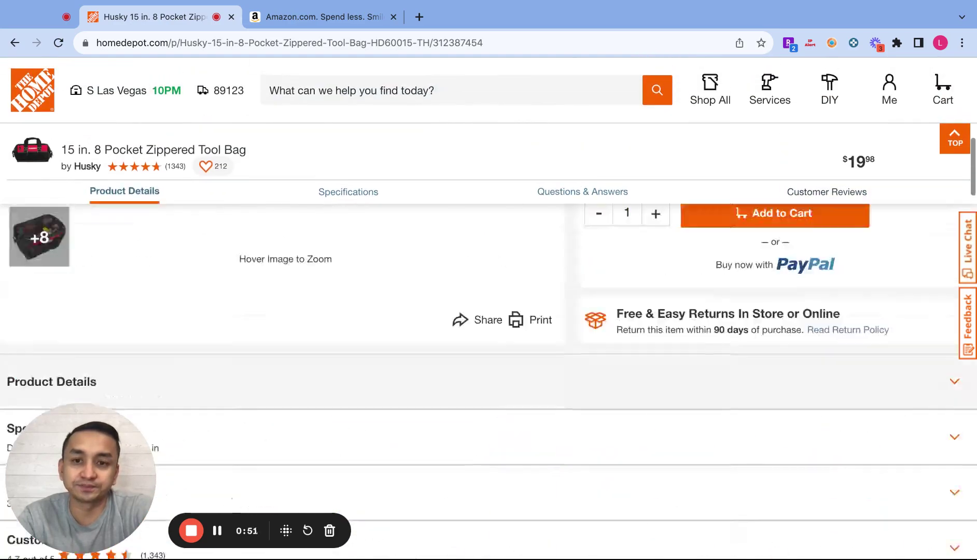
scroll(487, 311, "down", 2)
scroll(487, 311, "up", 5)
scroll(487, 311, "down", 15)
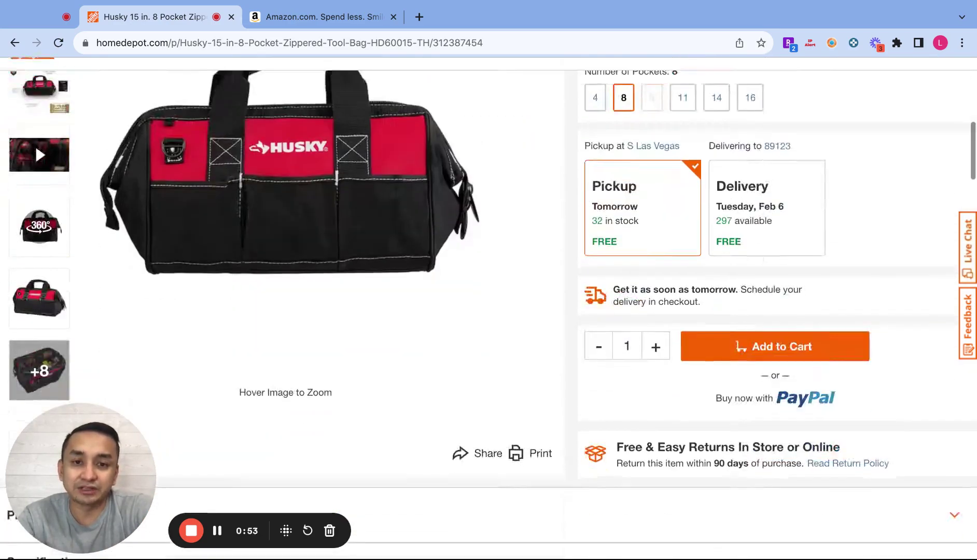
scroll(864, 345, "down", 2)
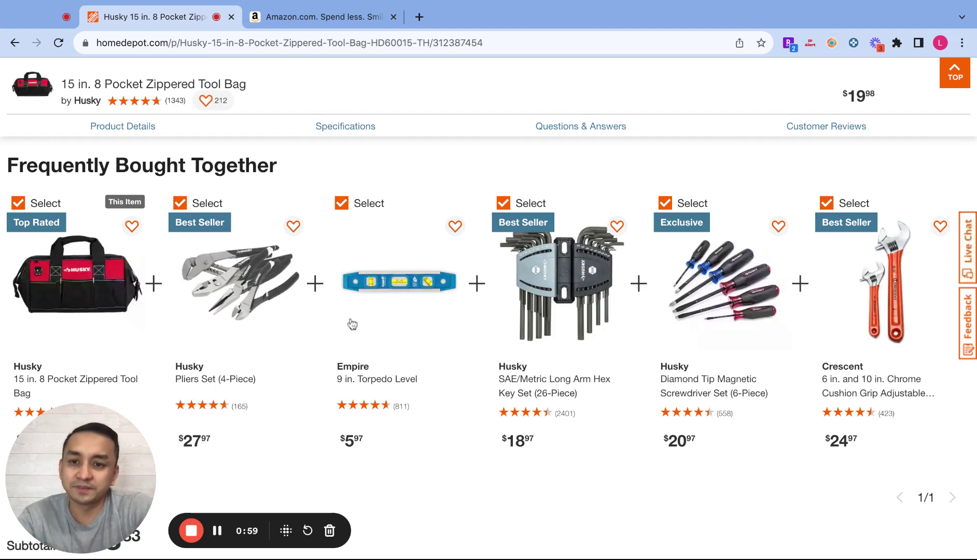
Open the $27.97 Husky Pliers Set (4-Piece) in a new tab and copy its title.
left_click(235, 274, "super")
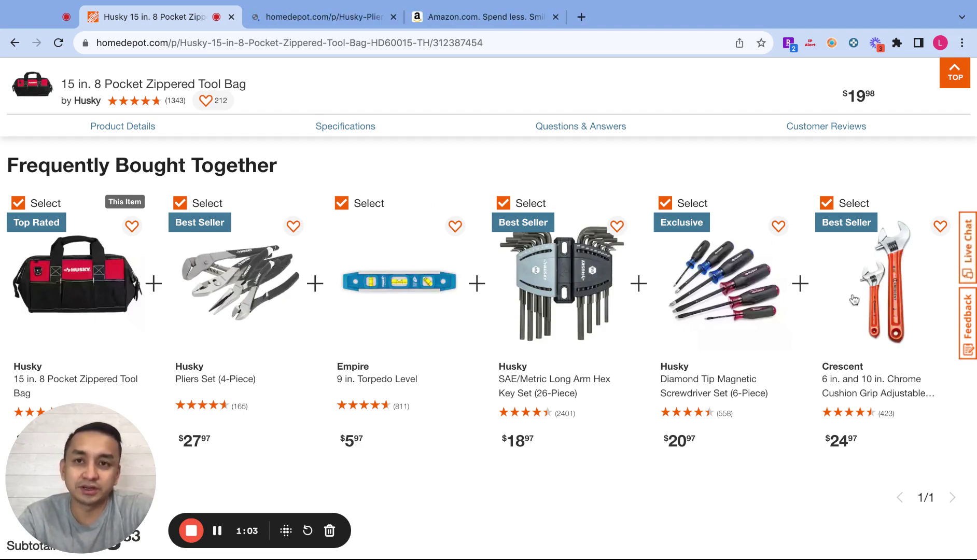
left_click(335, 18)
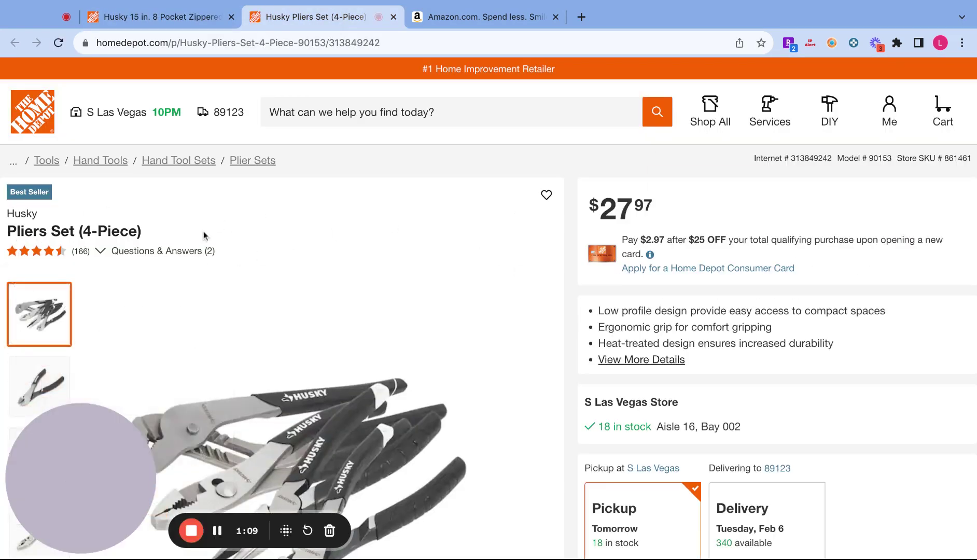
scroll(203, 236, "down", 1)
left_click_drag(8, 184, 120, 184)
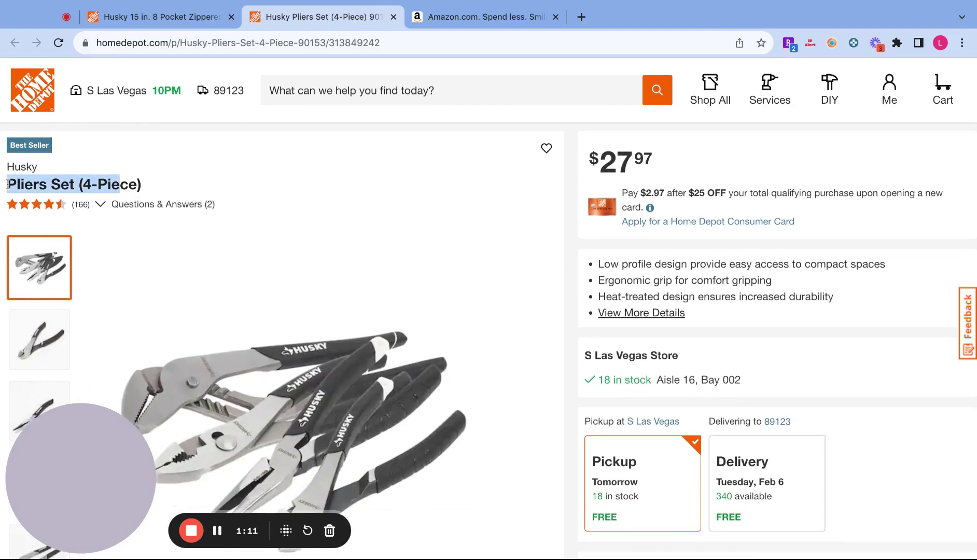
triple_click(8, 184)
left_click(488, 17)
Search Amazon using the copied Husky Pliers Set (4-Piece) title.
left_click(404, 79)
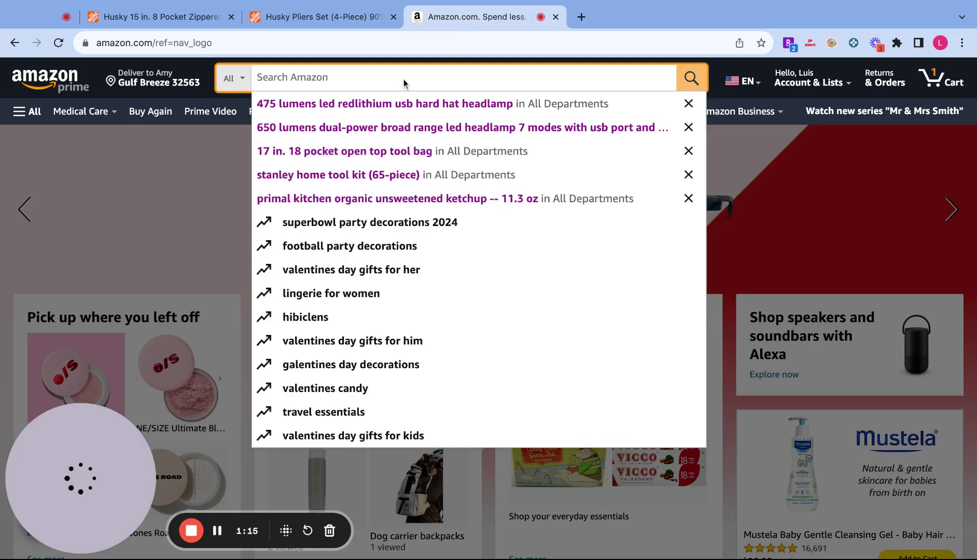
type("Husky P")
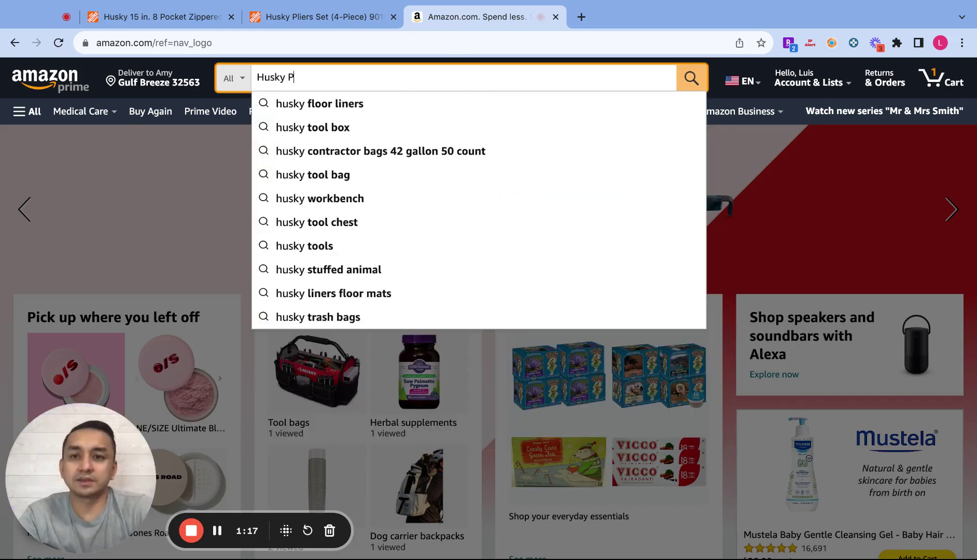
type("lier set")
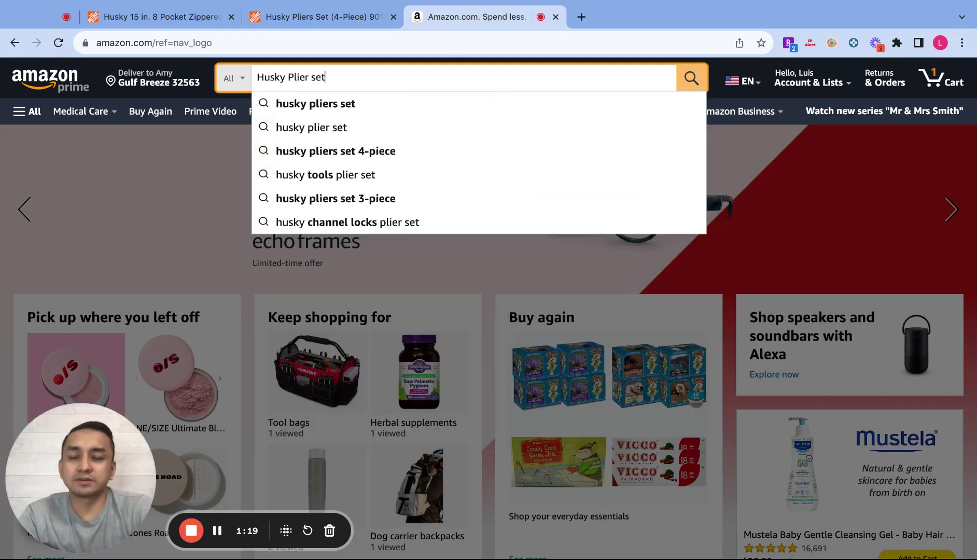
key("BackSpace")
key("BackSpace")
key("BackSpace")
key("BackSpace")
key("BackSpace")
key("BackSpace")
key("BackSpace")
key("BackSpace")
key("BackSpace")
key("BackSpace")
key("BackSpace")
key("BackSpace")
key("BackSpace")
key("BackSpace")
key("BackSpace")
type("Husky Pliers Set (4-Piece)")
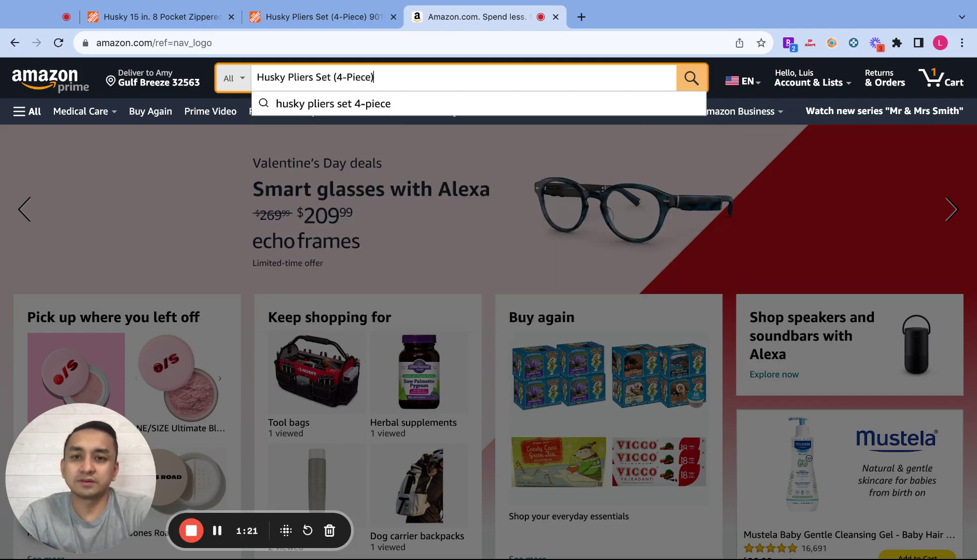
key("Return")
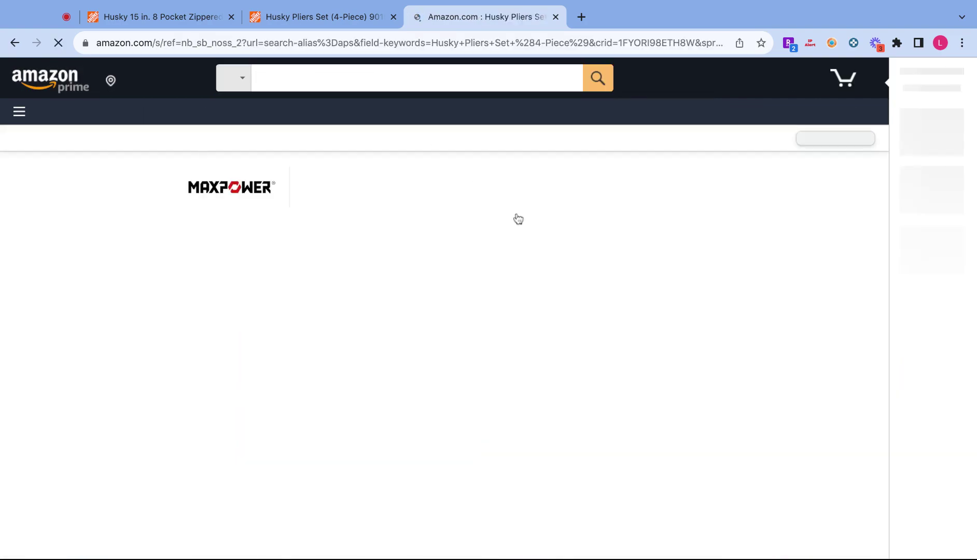
Open the Husky 861461 4-piece set result ($31.98) in a new tab.
scroll(586, 250, "down", 3)
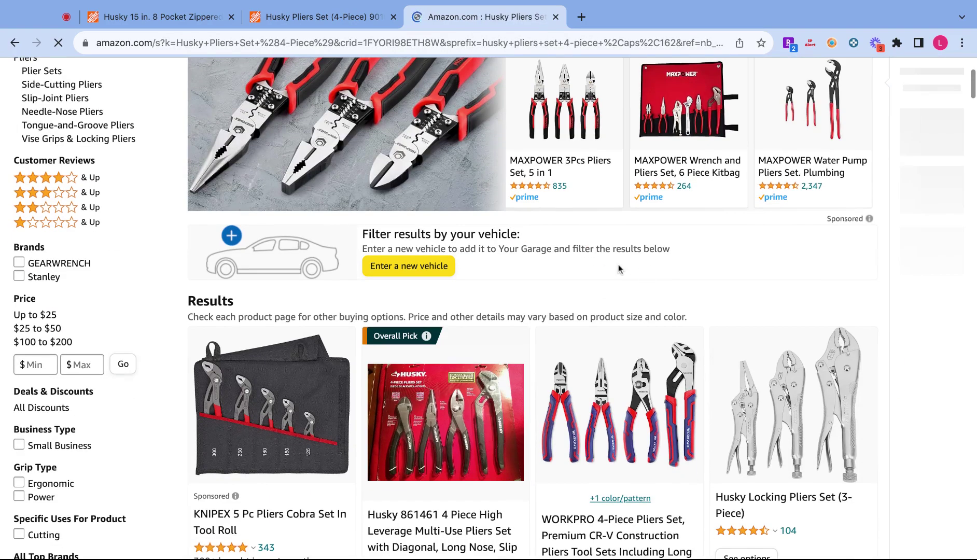
scroll(712, 286, "down", 2)
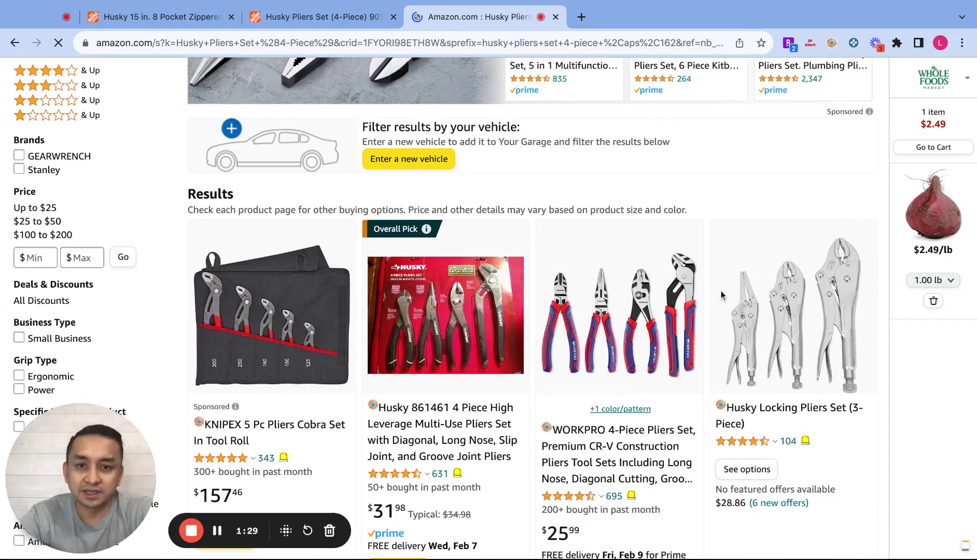
scroll(721, 295, "down", 2)
mouse_move(454, 224)
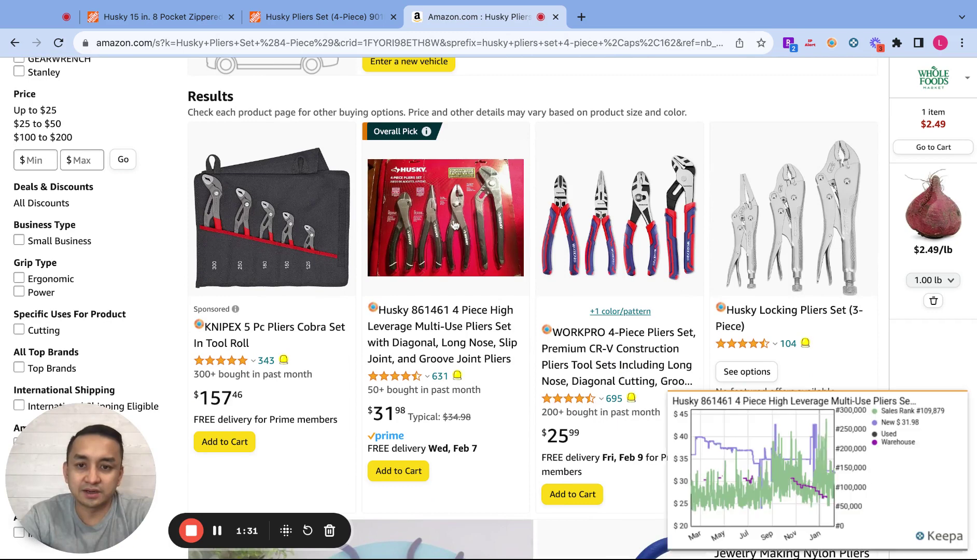
middle_click(454, 225)
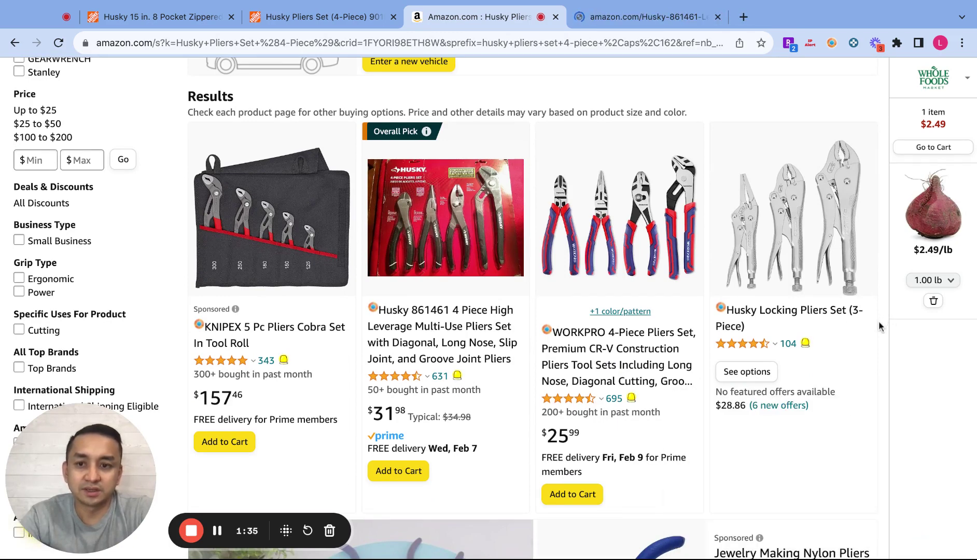
scroll(878, 320, "down", 2)
scroll(878, 320, "down", 8)
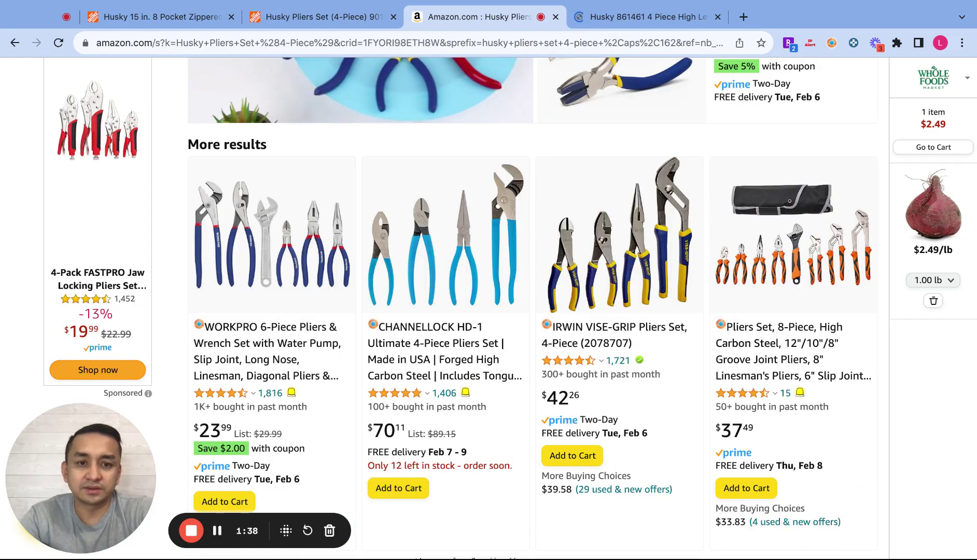
scroll(879, 320, "down", 7)
scroll(878, 320, "up", 13)
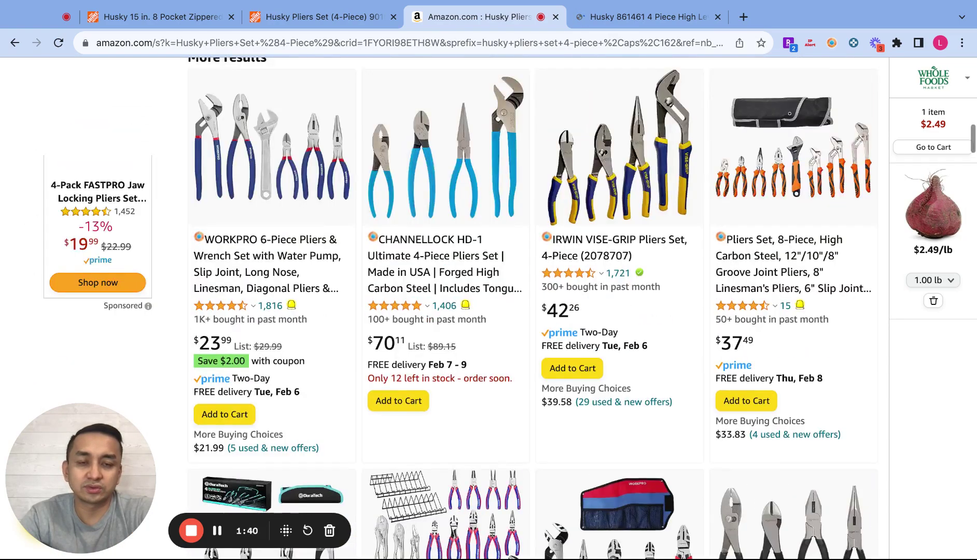
Compare the Amazon Husky 861461 listing against the $27.97 Home Depot pliers page.
left_click(628, 21)
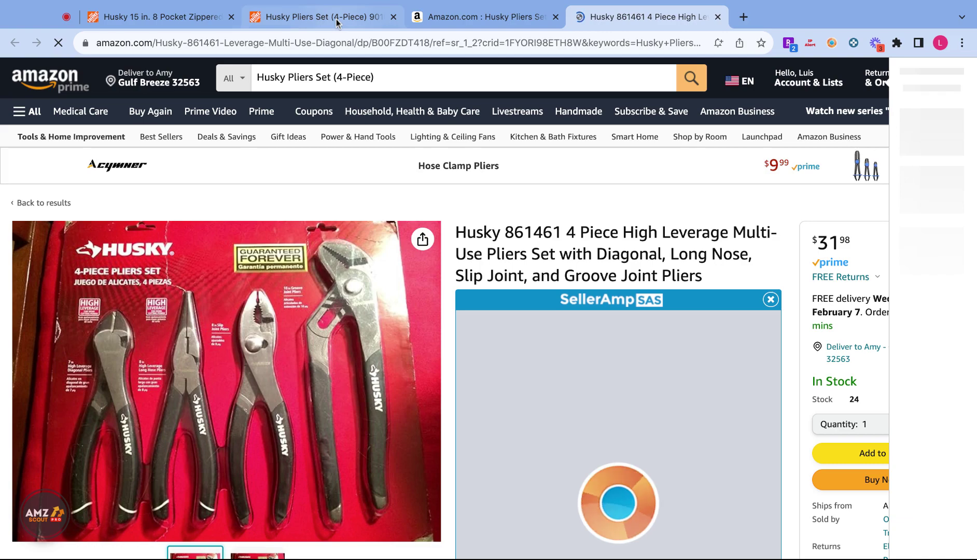
key("ctrl+2")
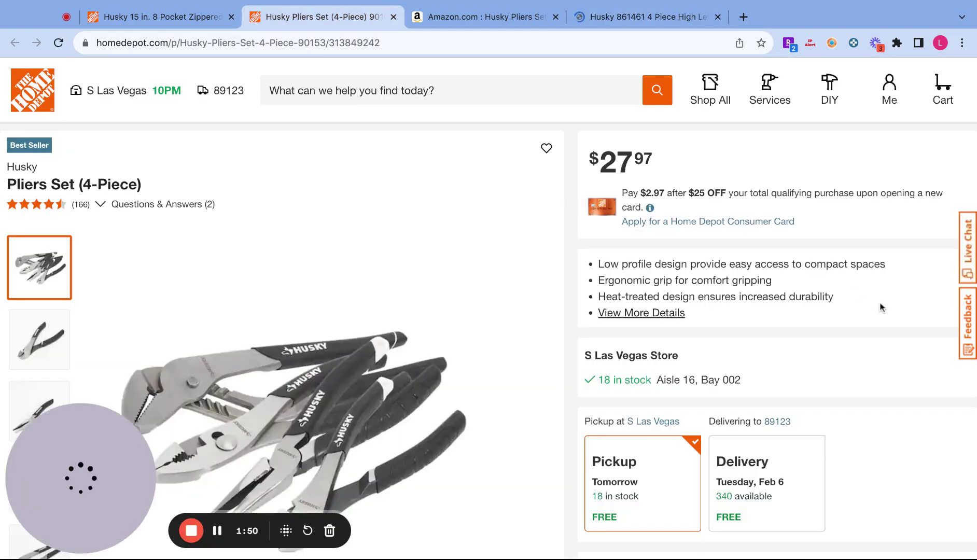
scroll(854, 300, "down", 2)
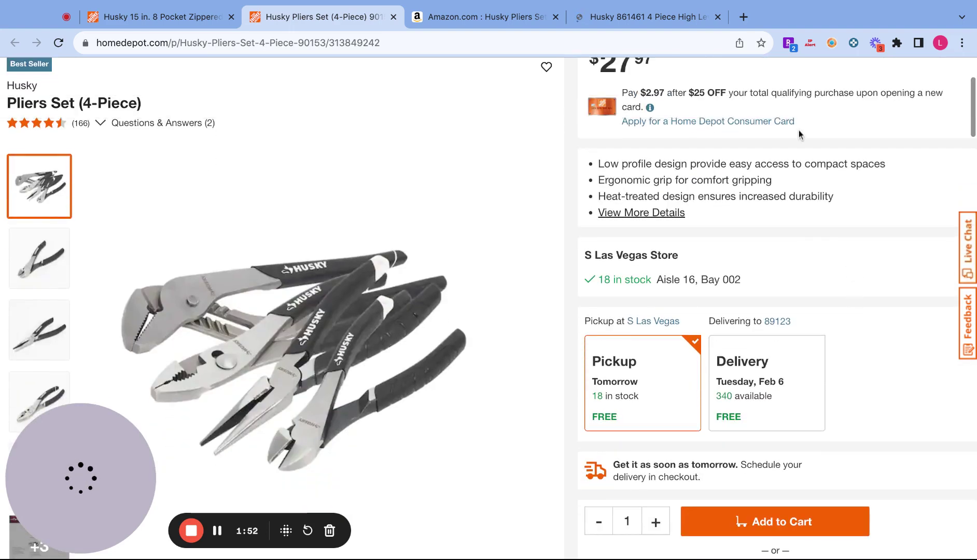
left_click(644, 20)
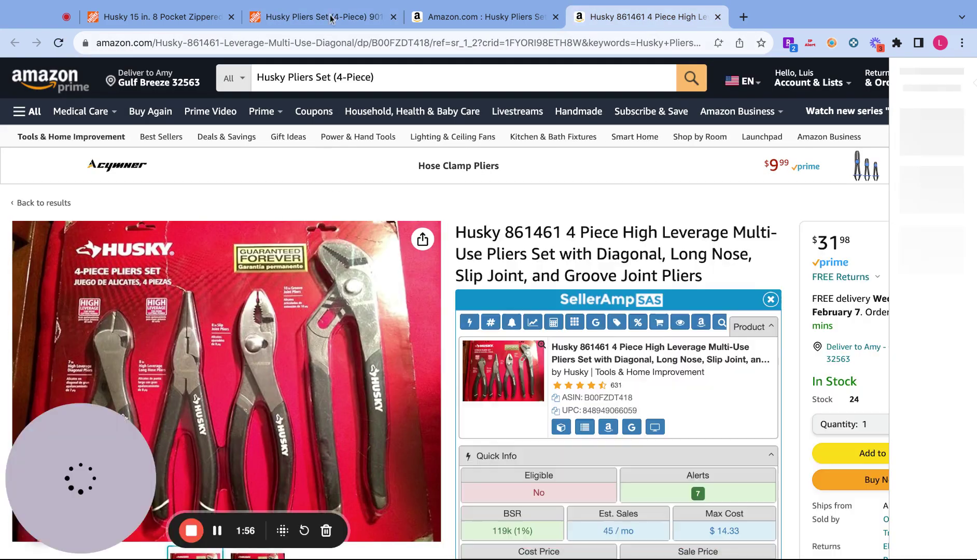
left_click(332, 19)
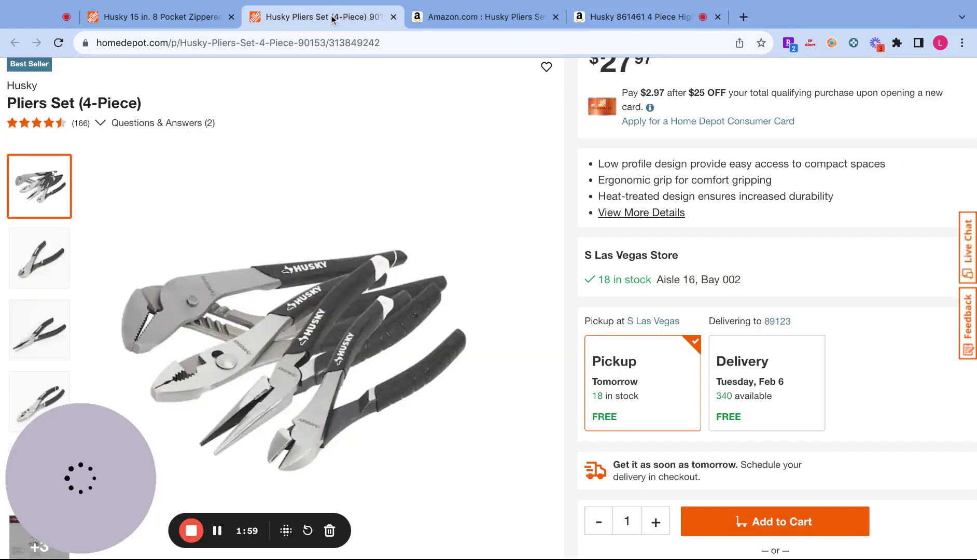
Browse the pliers set photos: full set, workbench, slip-joint, long-nose and diagonal cutters.
scroll(81, 286, "down", 5)
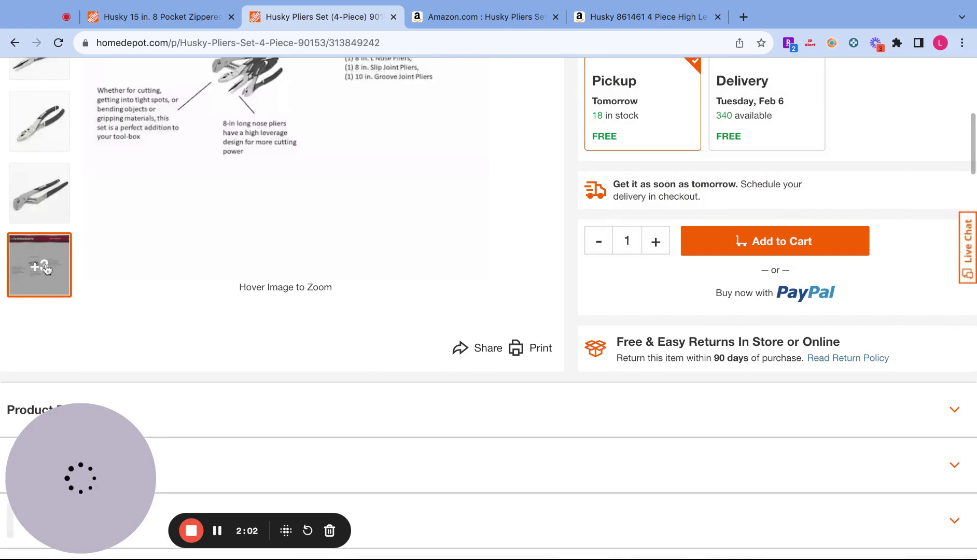
left_click(25, 268)
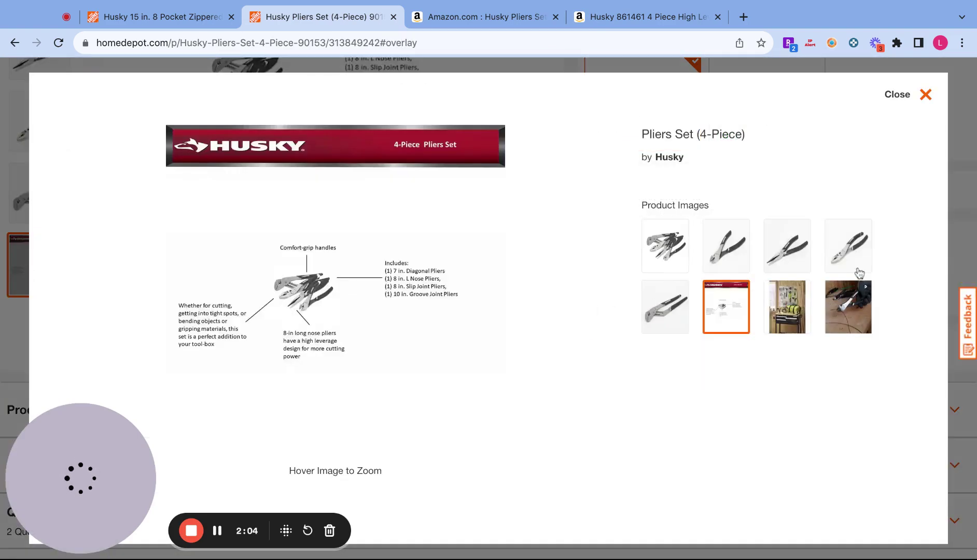
left_click(666, 250)
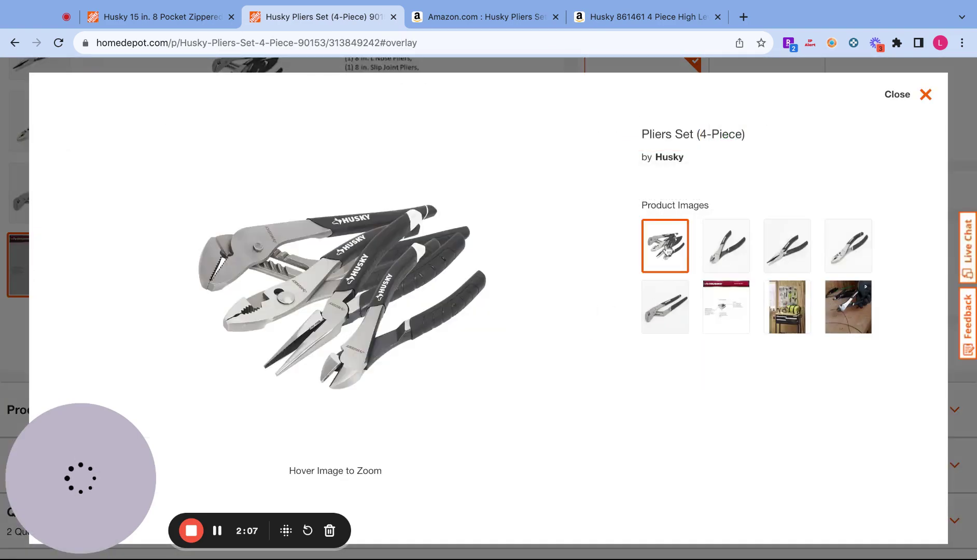
left_click(802, 317)
left_click(846, 314)
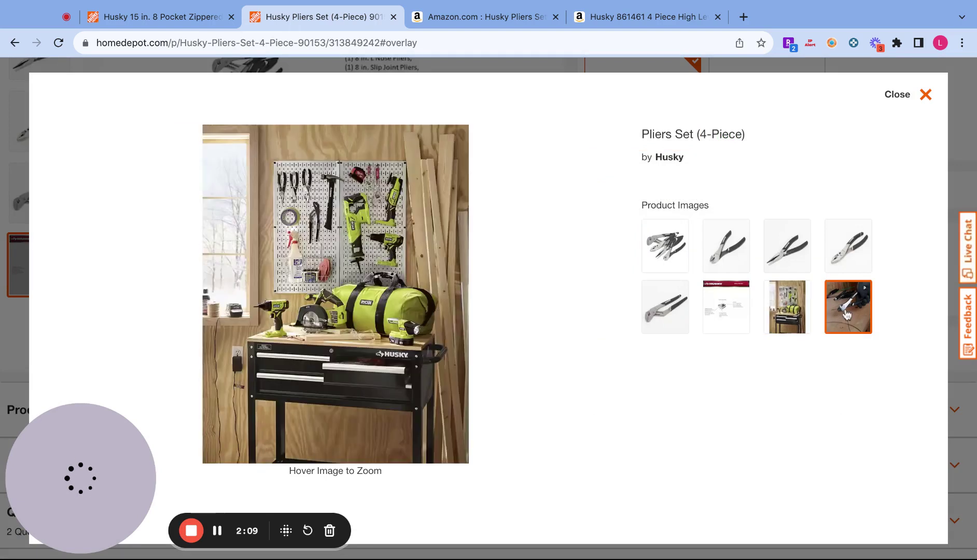
left_click(846, 251)
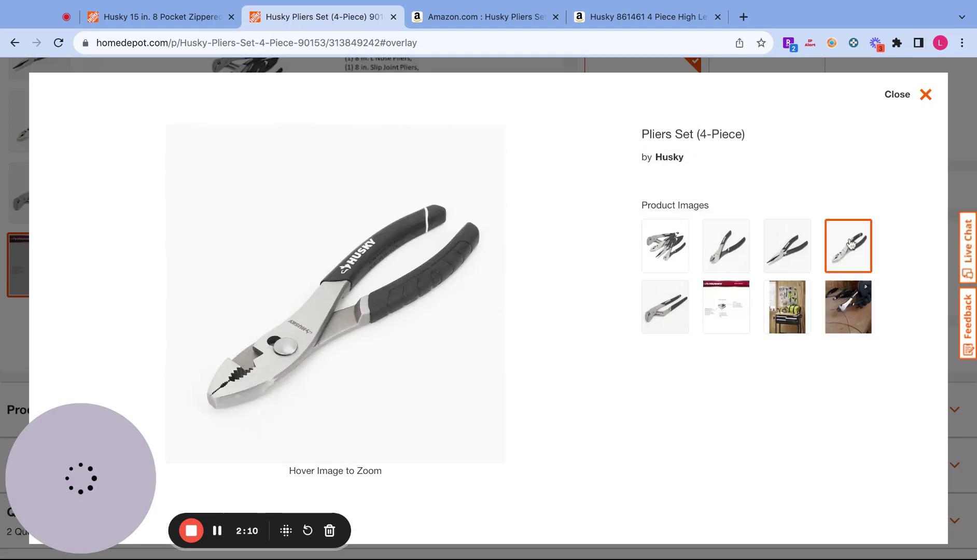
left_click(785, 248)
left_click(728, 247)
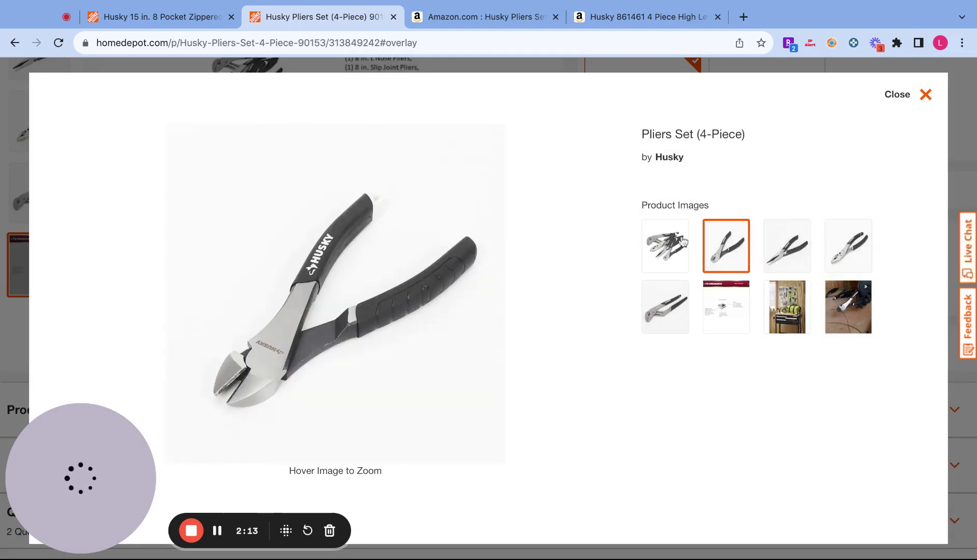
left_click(661, 242)
Close the image gallery and return to the Amazon Husky 861461 listing ($33.99 Buy Box).
left_click(687, 22)
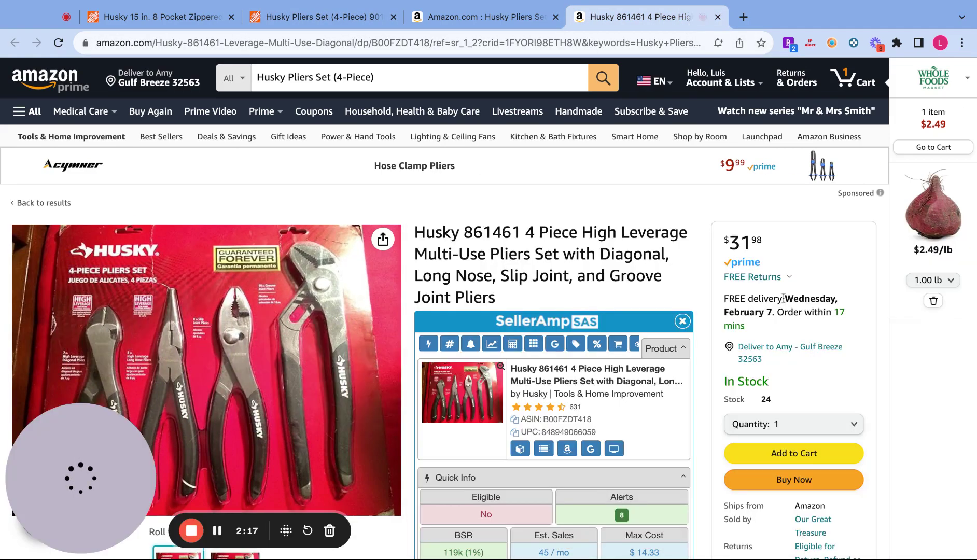
scroll(698, 273, "down", 3)
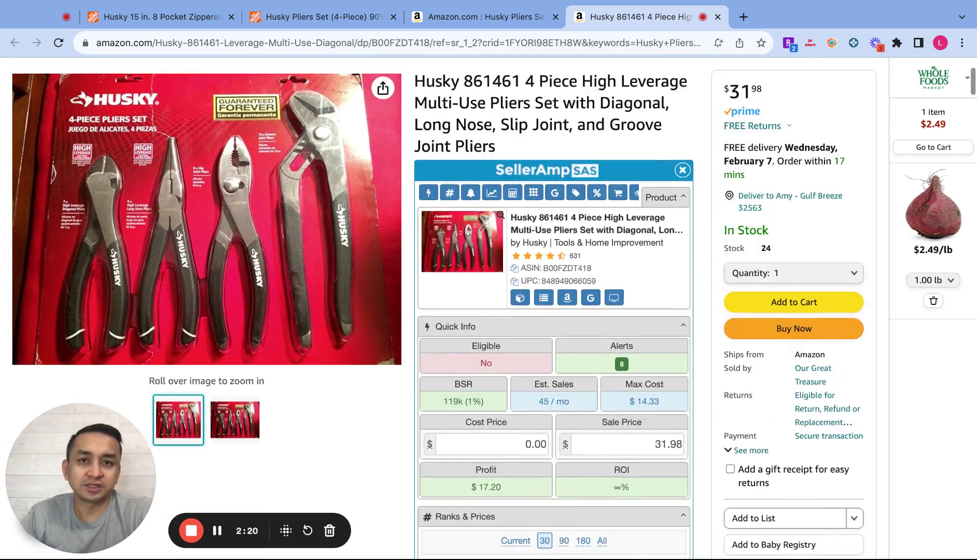
scroll(699, 273, "up", 3)
left_click(331, 18)
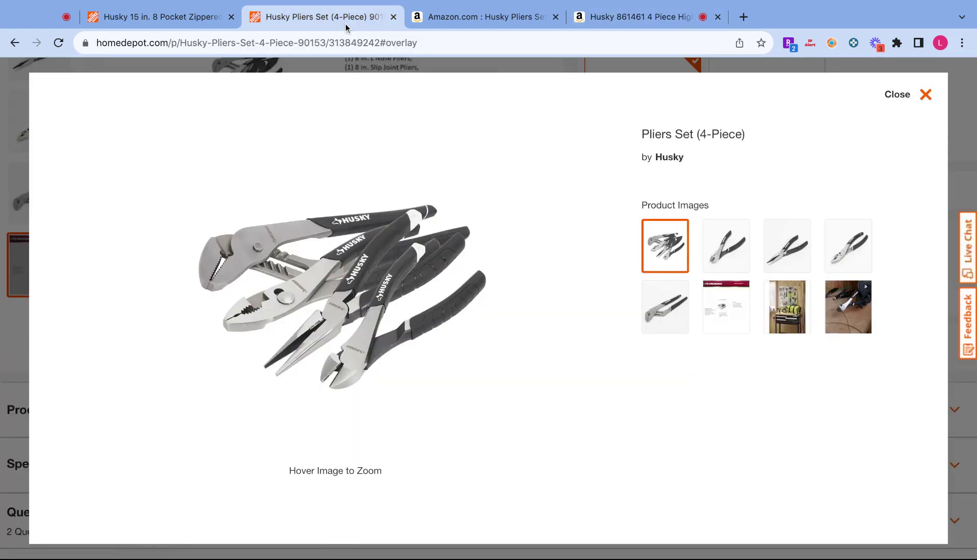
left_click(918, 97)
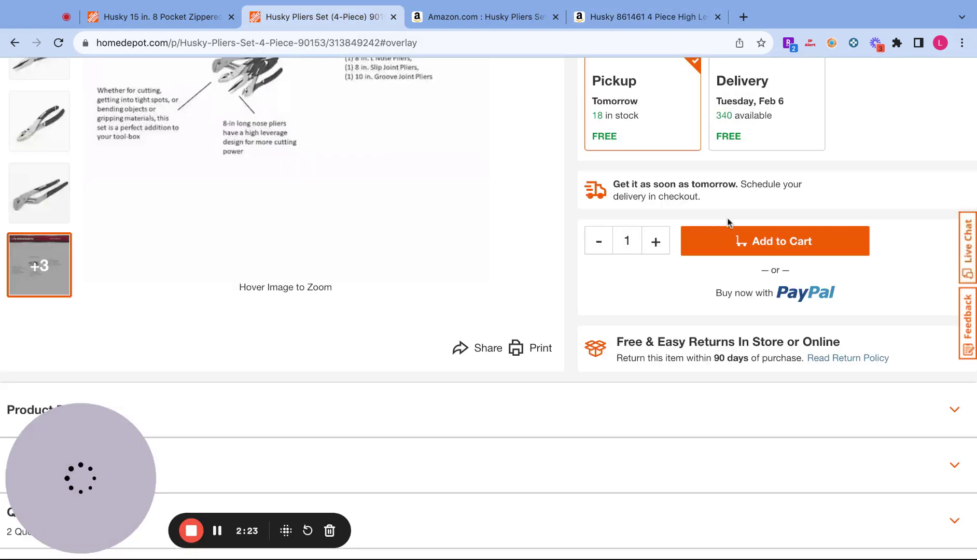
scroll(728, 218, "up", 5)
scroll(727, 216, "up", 2)
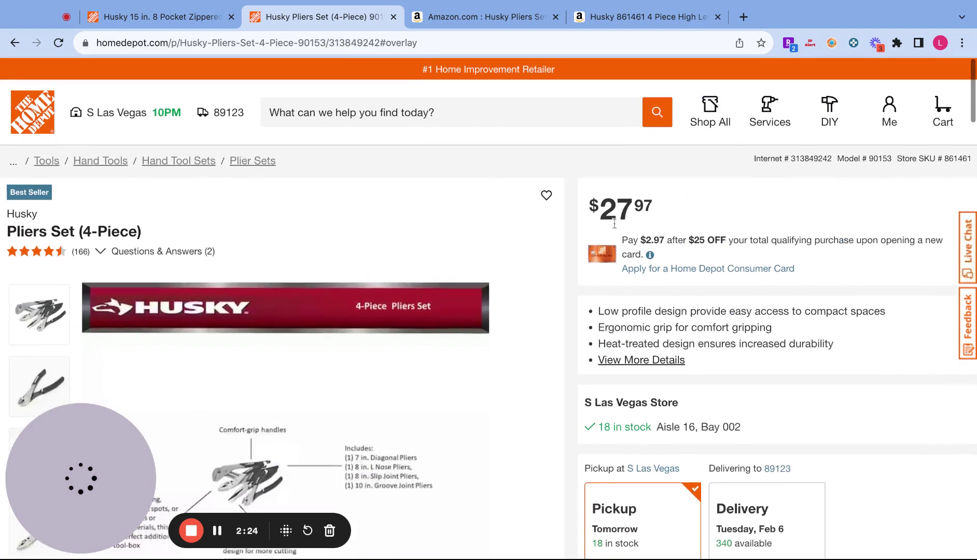
left_click(661, 19)
Enter SellerAmp cost price 27.97, showing a $10.77 loss (-38.51% ROI), and review Ranks, Charts, Offers.
scroll(613, 352, "down", 2)
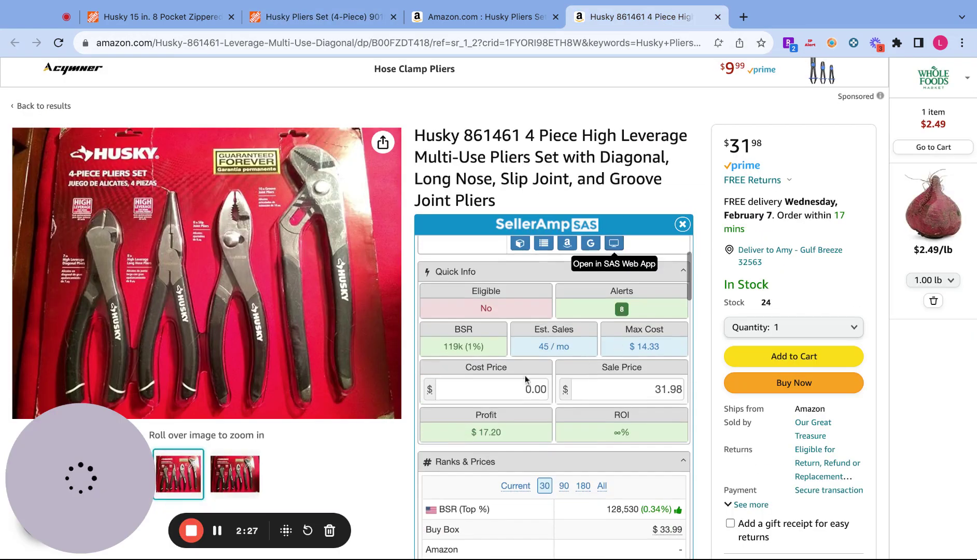
left_click(508, 391)
type("27.97")
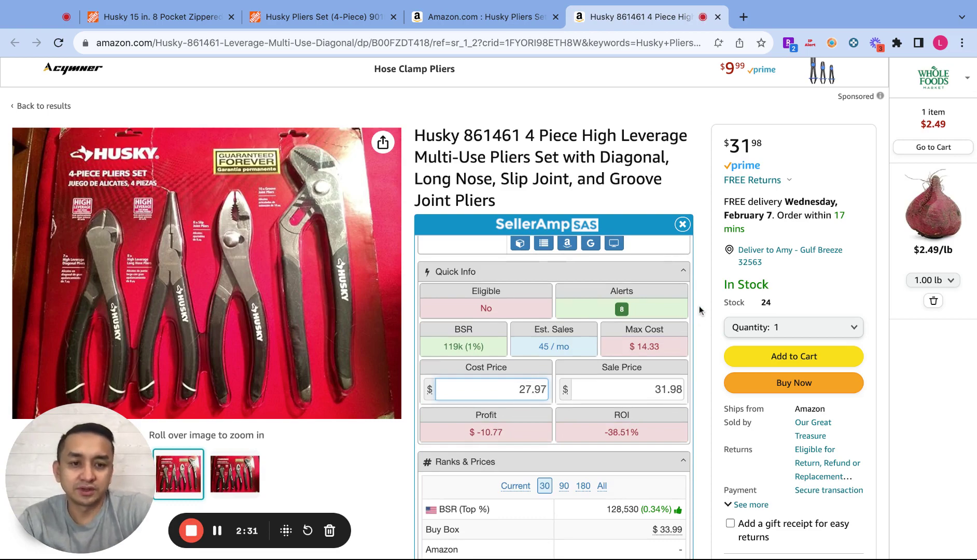
scroll(699, 310, "down", 1)
scroll(698, 310, "down", 2)
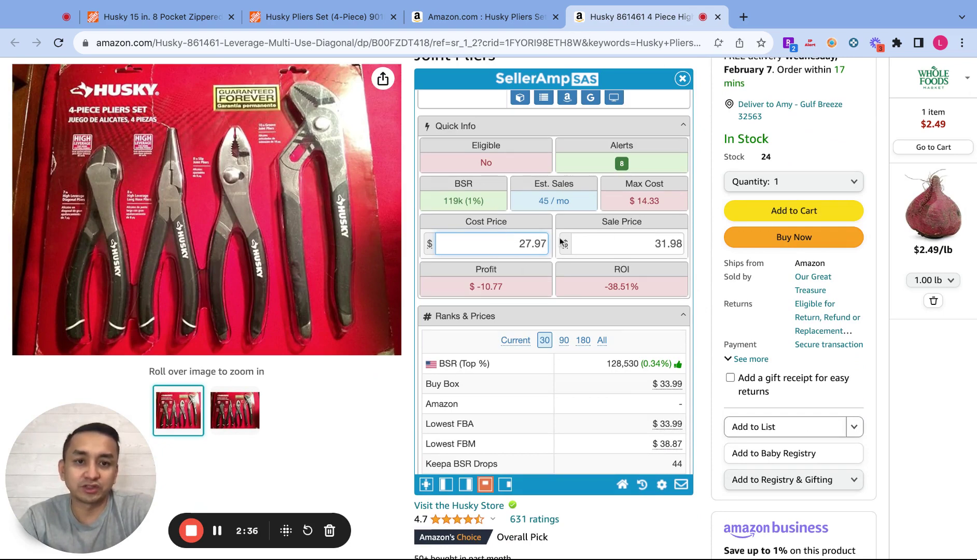
scroll(561, 243, "down", 3)
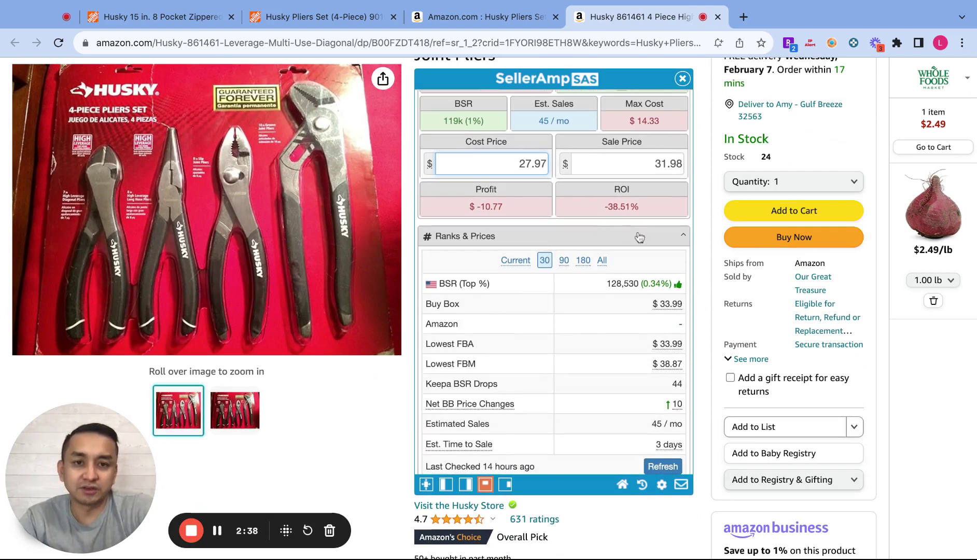
scroll(589, 275, "down", 15)
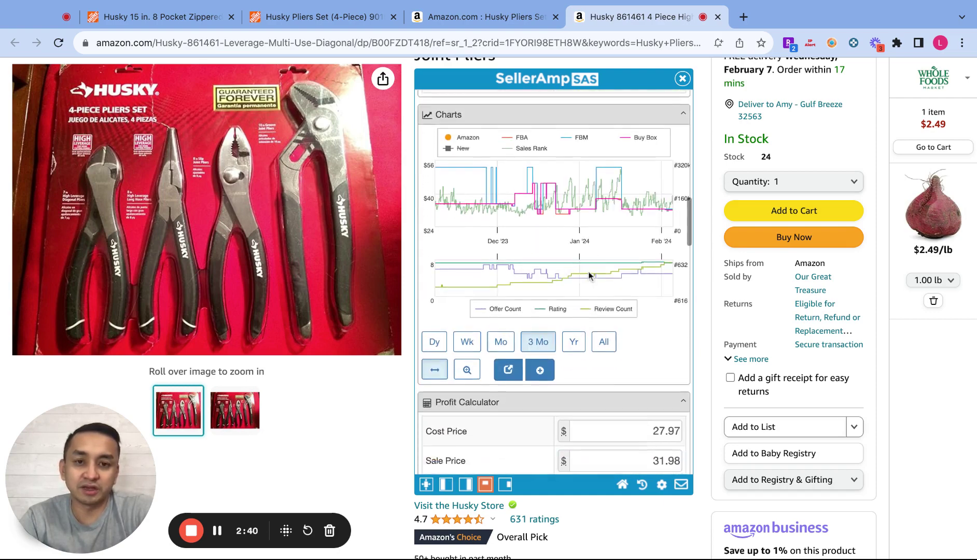
scroll(538, 264, "down", 4)
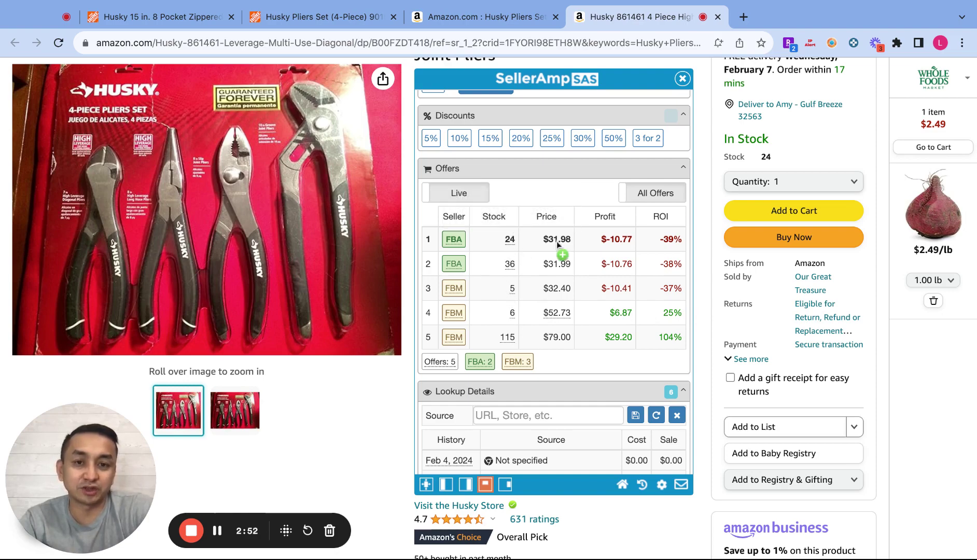
scroll(557, 289, "up", 4)
scroll(558, 289, "up", 10)
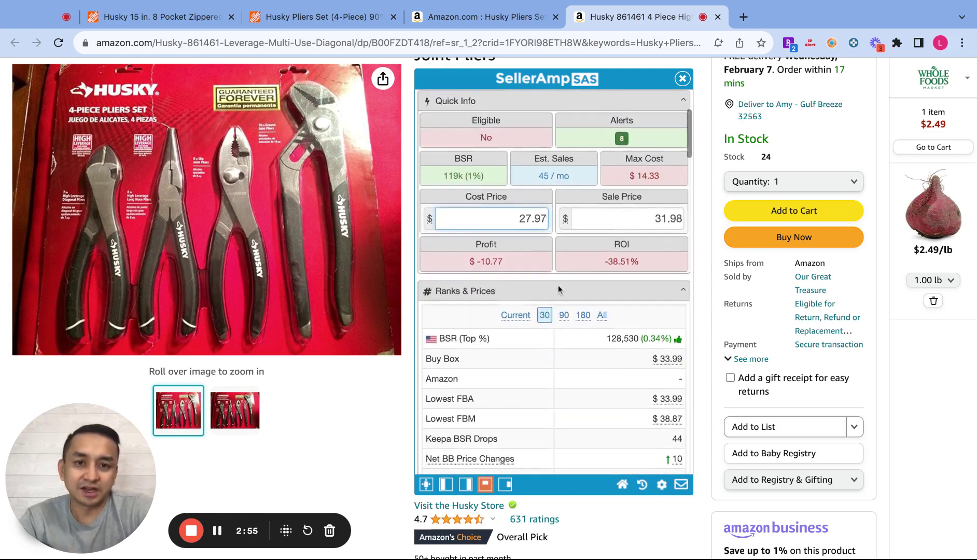
scroll(517, 289, "down", 15)
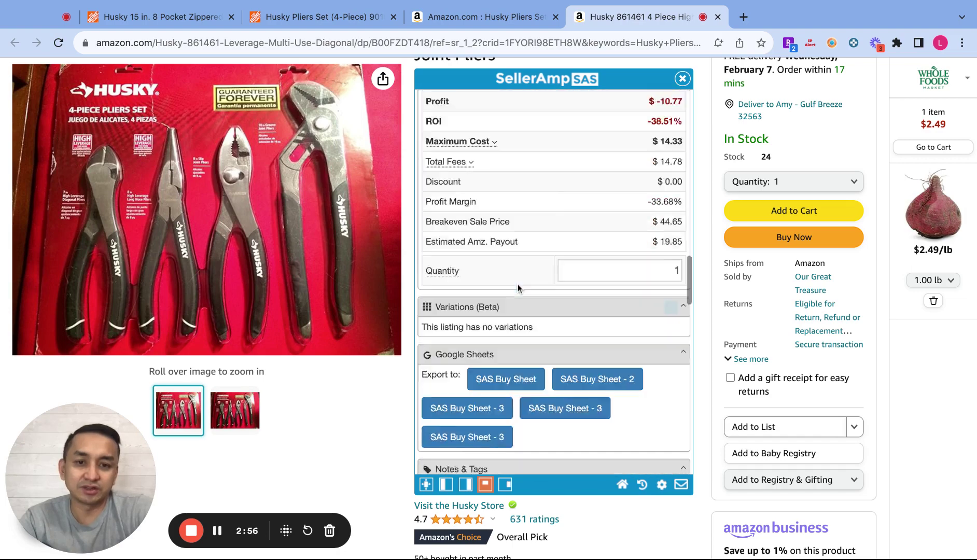
scroll(554, 283, "up", 1)
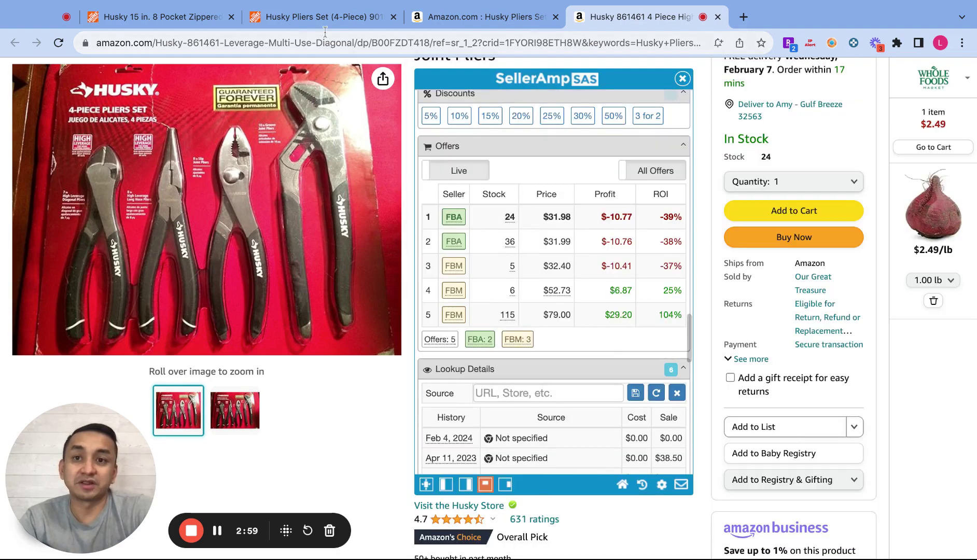
Close the pliers set and Amazon search tabs, returning to the tool bag page.
left_click(393, 20)
left_click(393, 20)
left_click(161, 16)
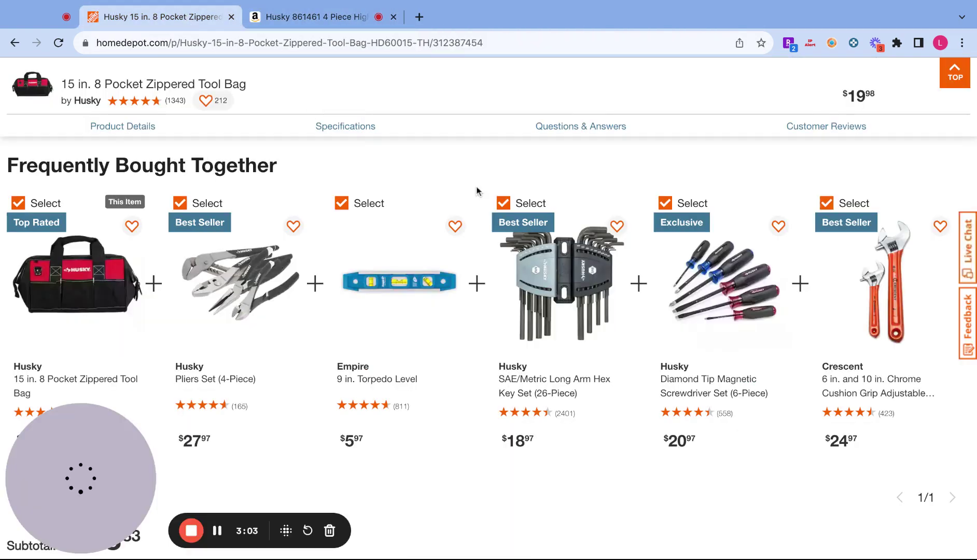
Open the $5.97 Empire 9 in. Torpedo Level in a new tab and copy its title.
left_click(395, 286, "super")
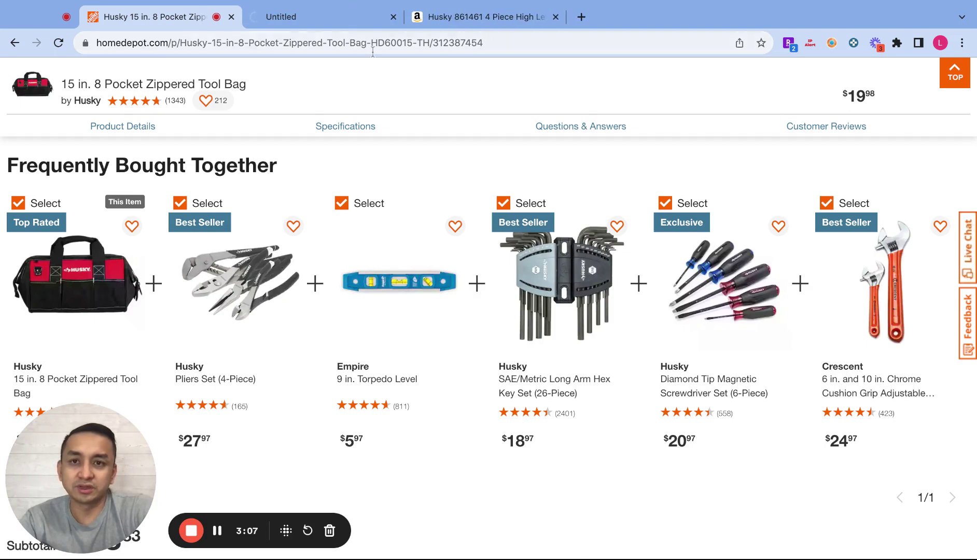
left_click(315, 20)
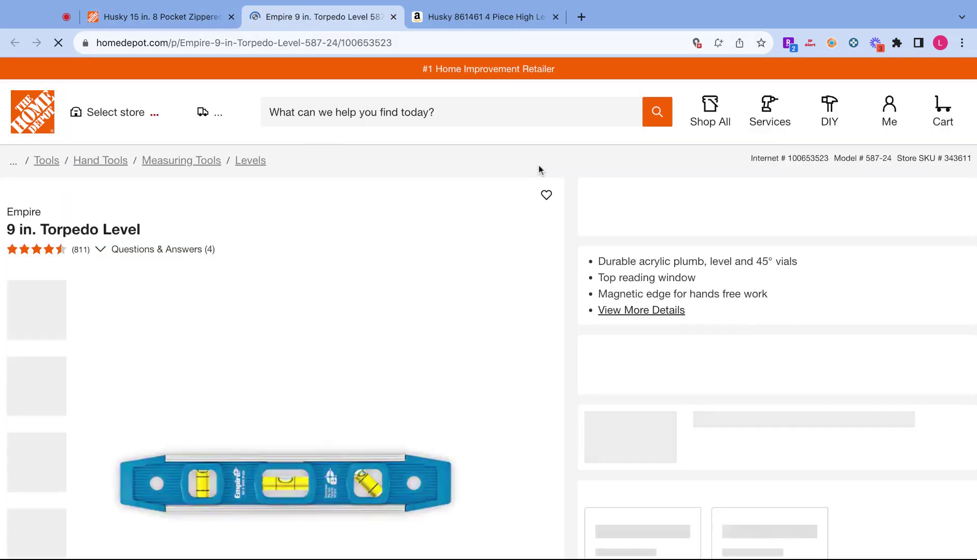
triple_click(9, 233)
key("ctrl+c")
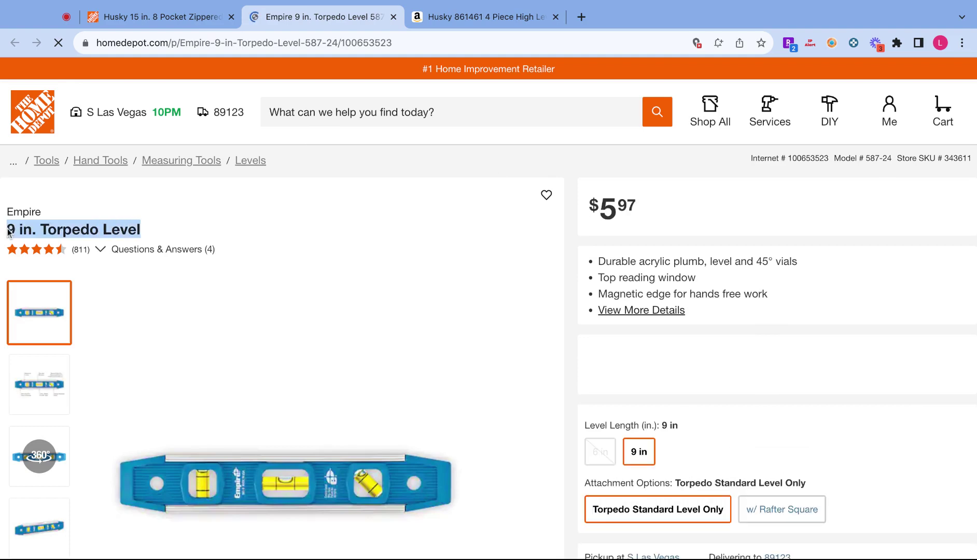
left_click(476, 14)
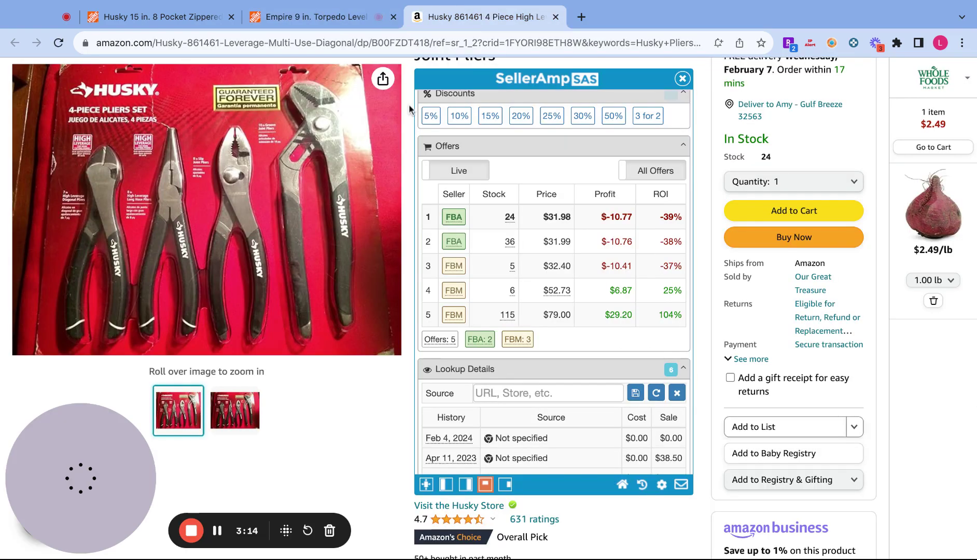
scroll(478, 267, "up", 10)
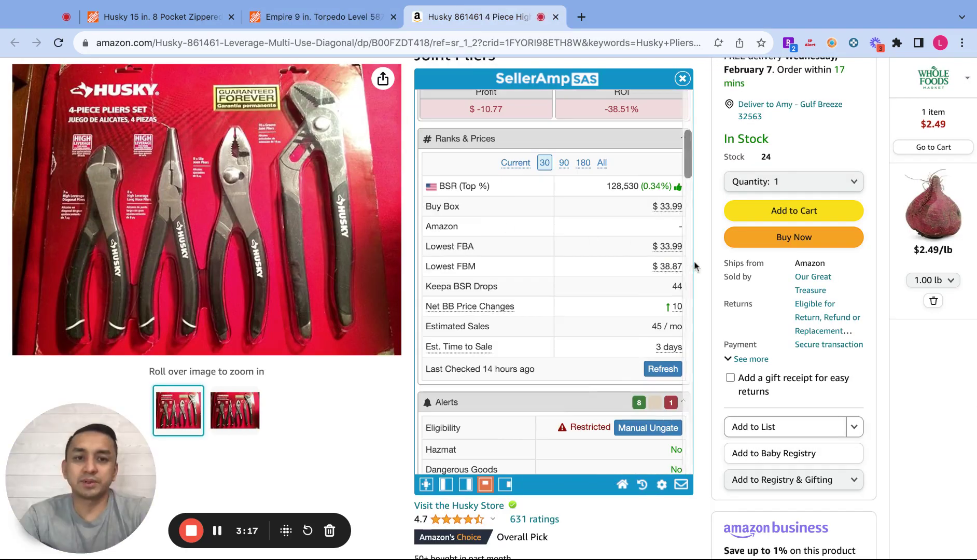
scroll(594, 180, "up", 5)
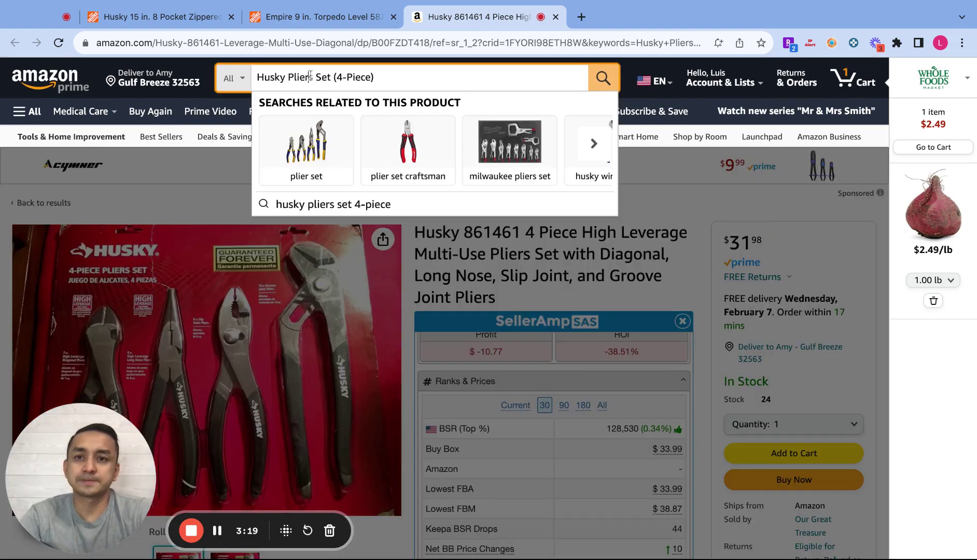
Search Amazon using the copied Empire 9 in. Torpedo Level title.
triple_click(310, 76)
type("Empire")
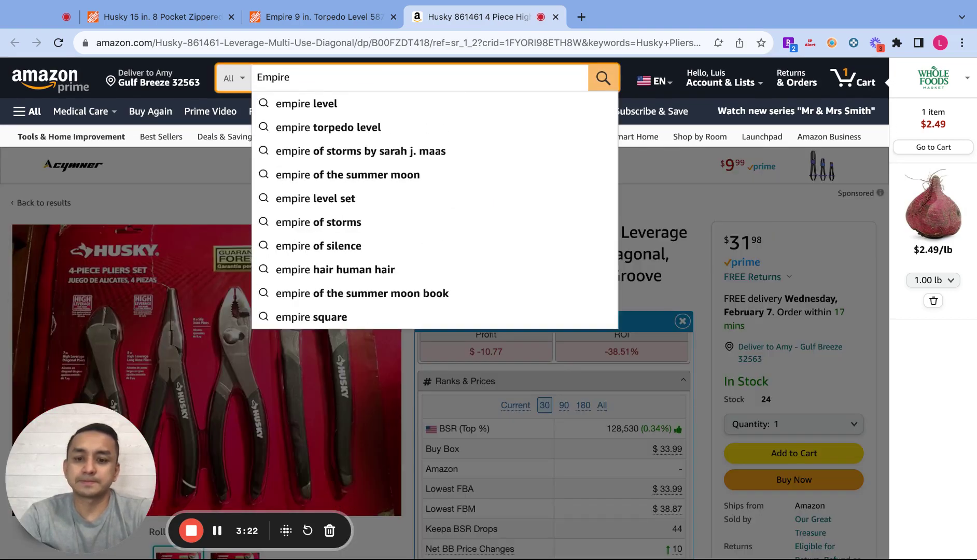
key("ctrl+v")
key("Return")
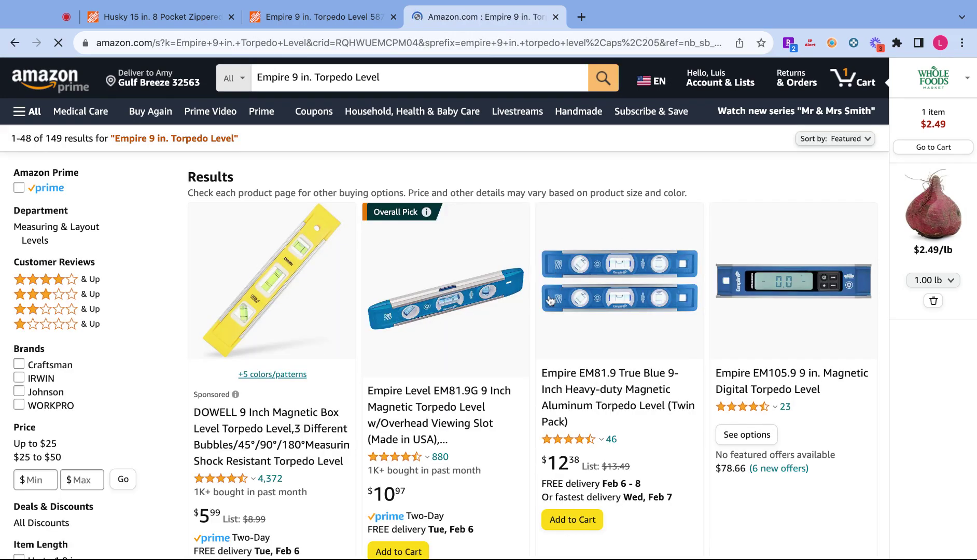
scroll(551, 299, "down", 3)
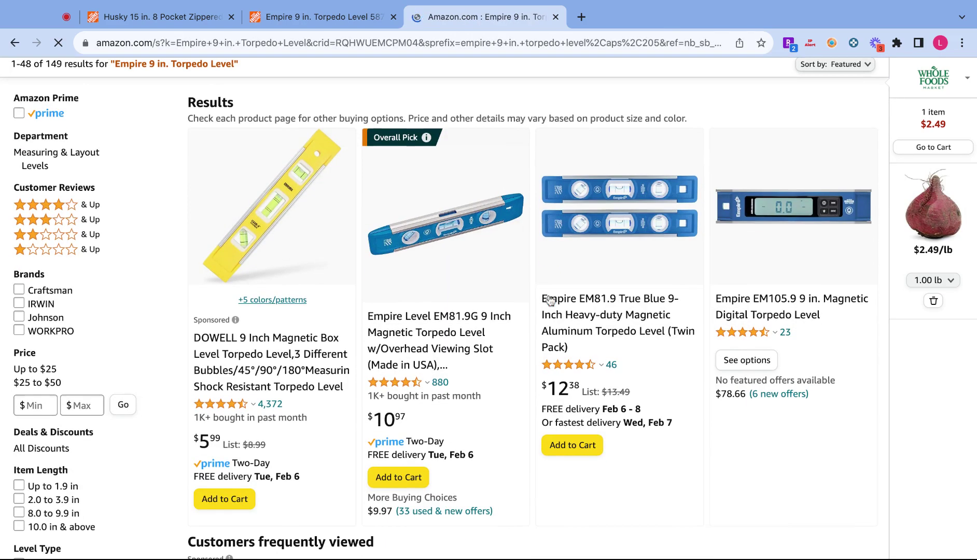
Open the Empire Level EM81.9G result ($10.97) in a new tab and view it.
left_click(449, 272, "super")
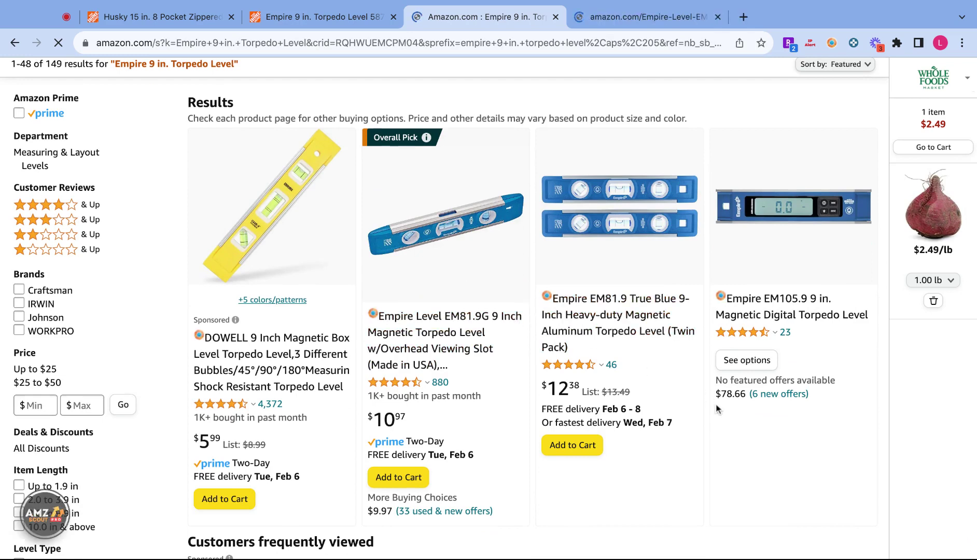
scroll(714, 407, "down", 2)
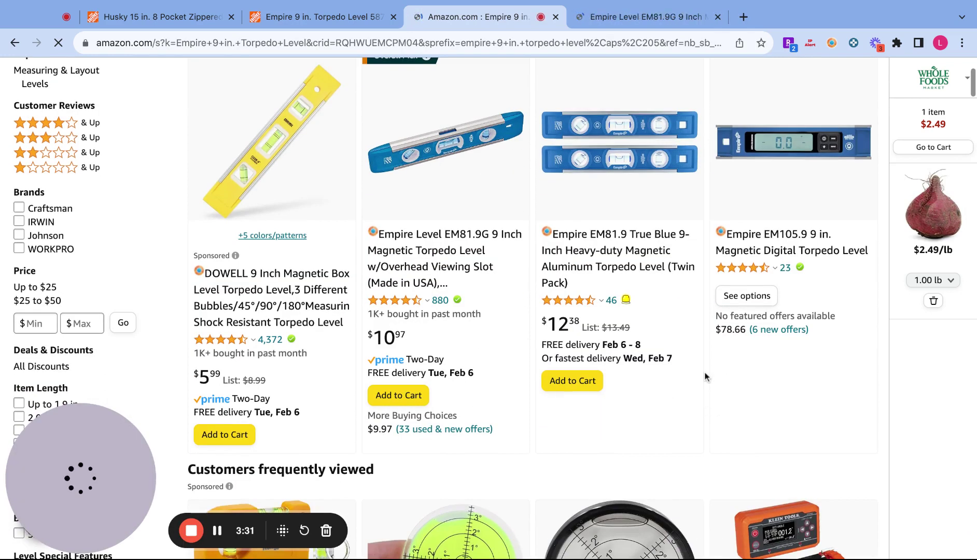
scroll(703, 372, "down", 5)
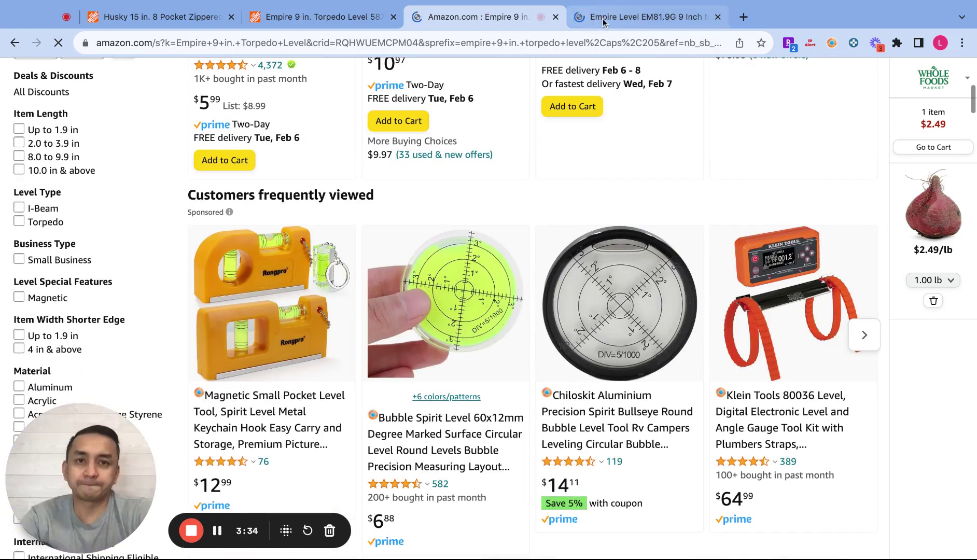
left_click(323, 16)
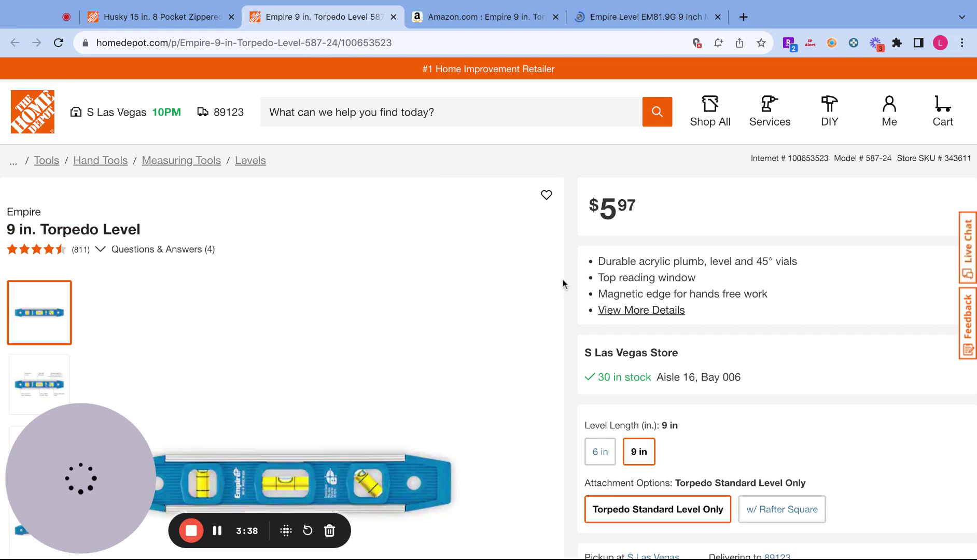
scroll(564, 284, "down", 3)
left_click(524, 17)
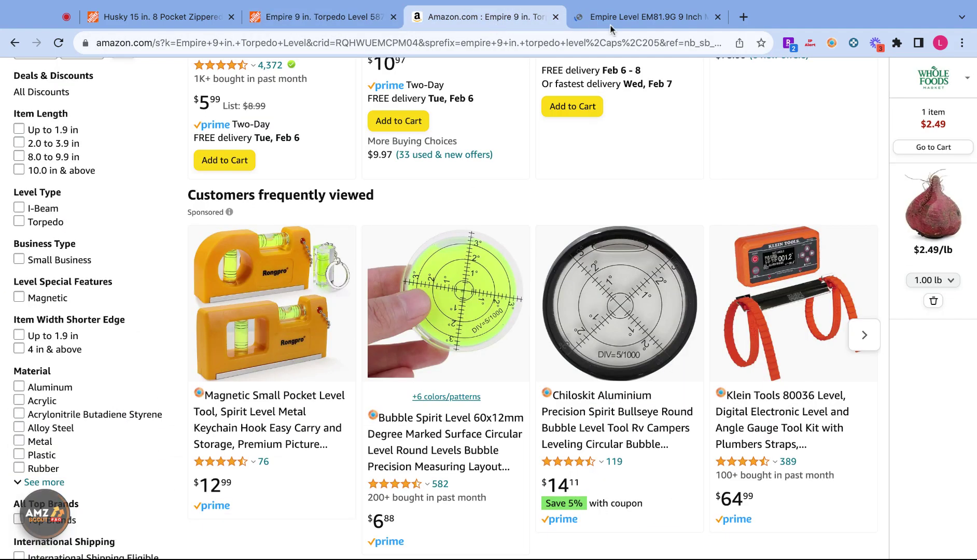
left_click(648, 19)
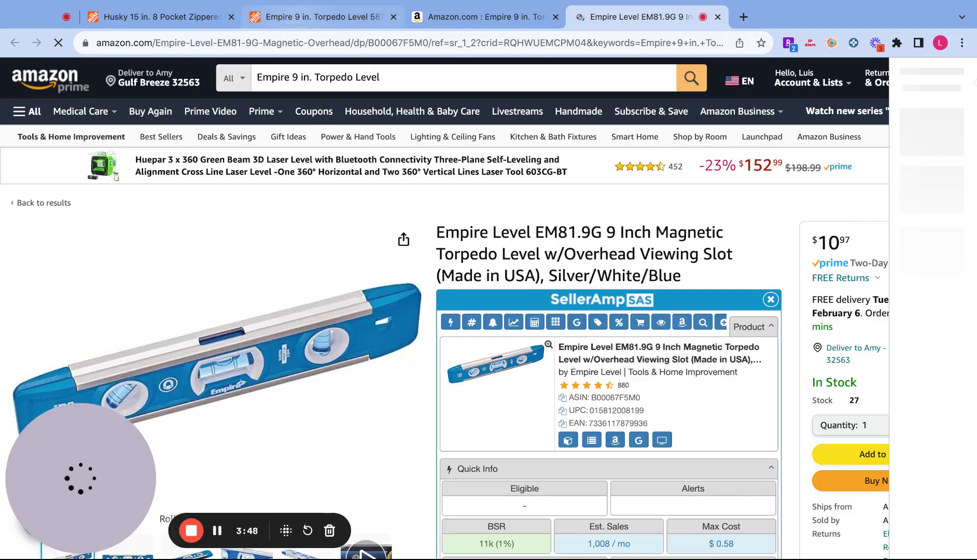
left_click(319, 17)
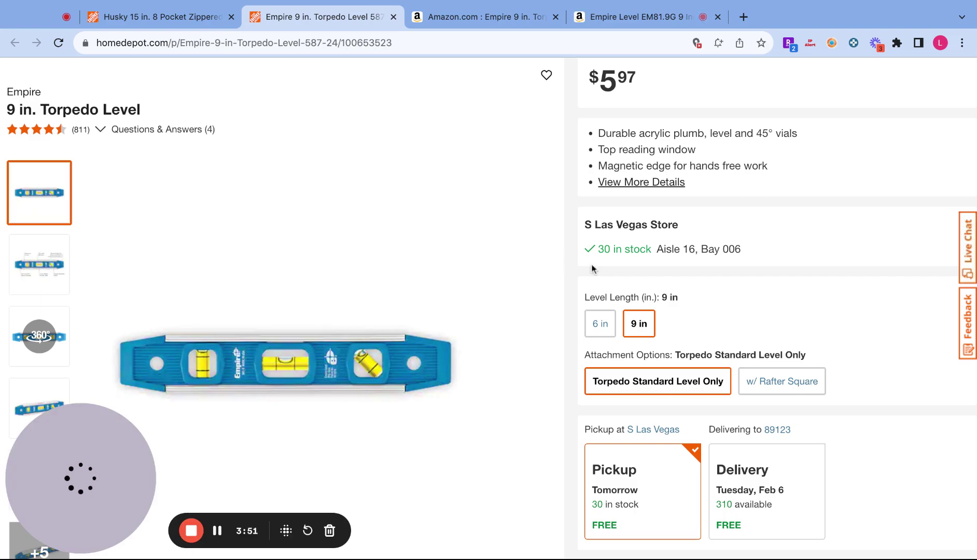
scroll(592, 268, "down", 10)
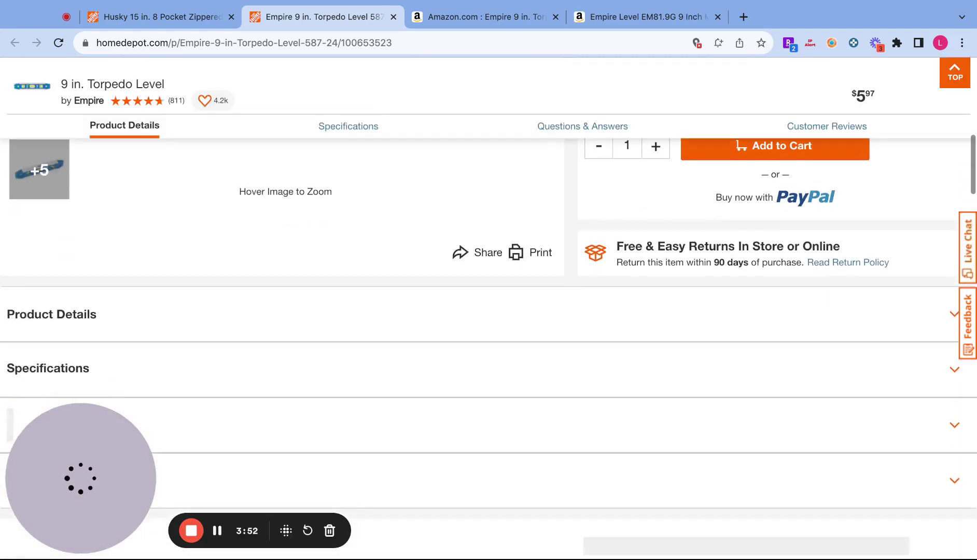
scroll(882, 259, "down", 3)
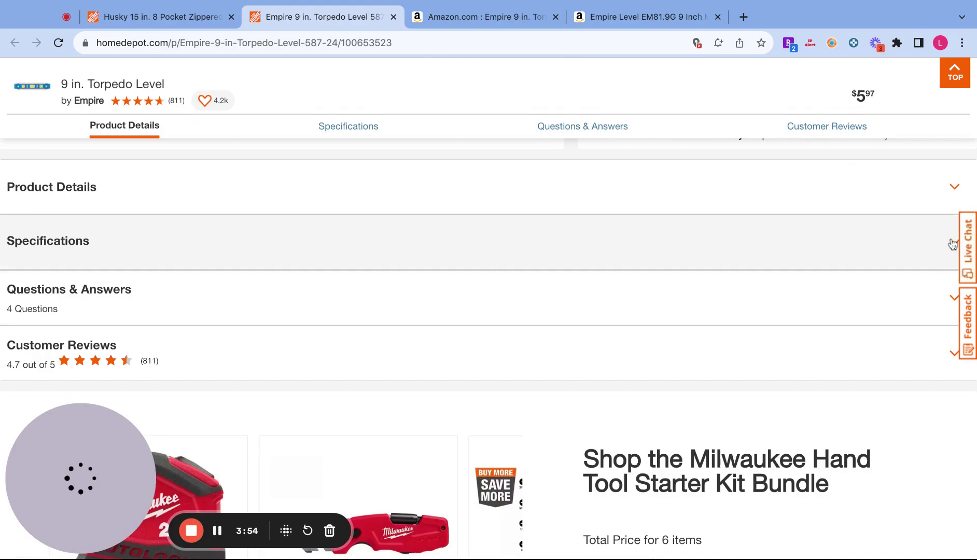
left_click(953, 244)
scroll(519, 277, "down", 3)
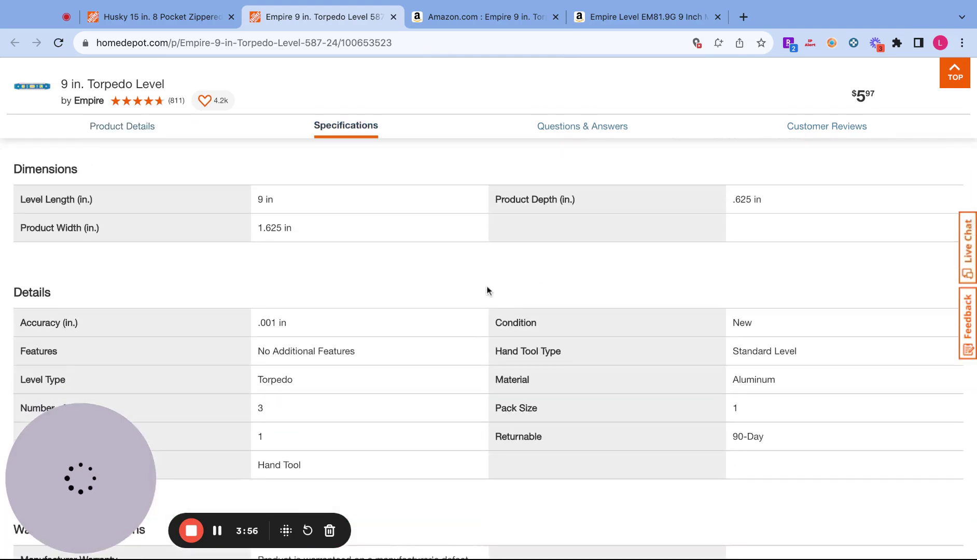
scroll(487, 289, "down", 12)
scroll(510, 260, "up", 20)
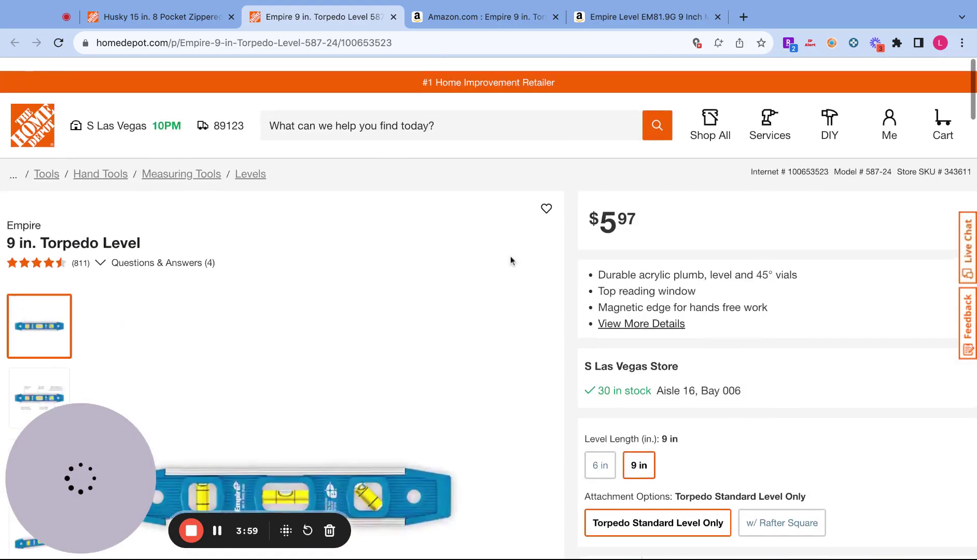
left_click(645, 17)
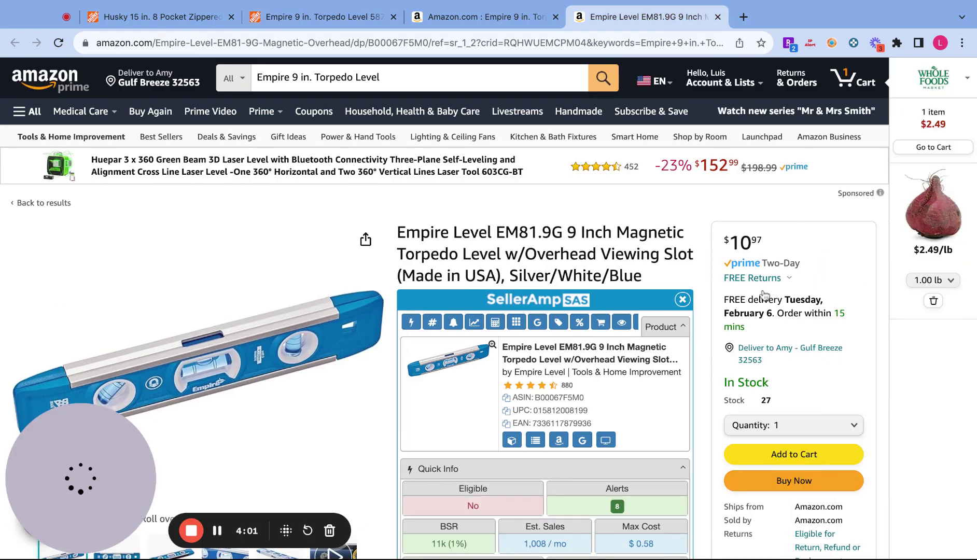
Compare the Home Depot torpedo level price with the Amazon Empire Level listing.
left_click(331, 18)
left_click(597, 25)
scroll(704, 282, "down", 4)
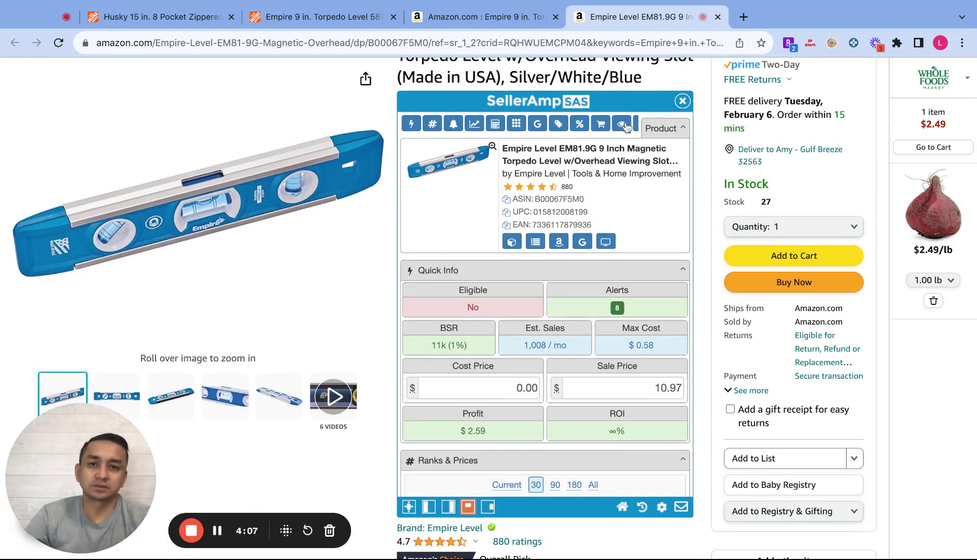
left_click(340, 18)
left_click(598, 26)
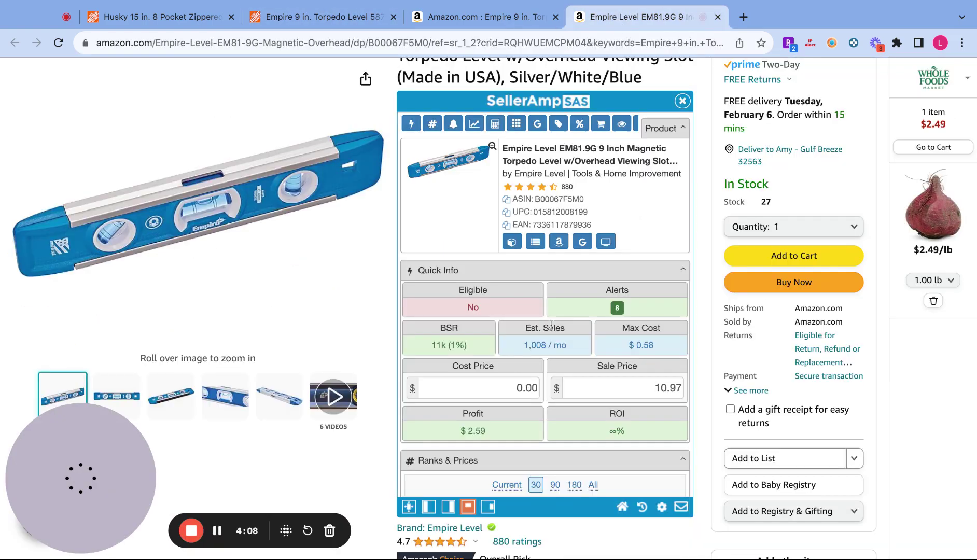
Enter SellerAmp cost price 5.97, showing a $3.38 loss (-56.62% ROI).
left_click(508, 384)
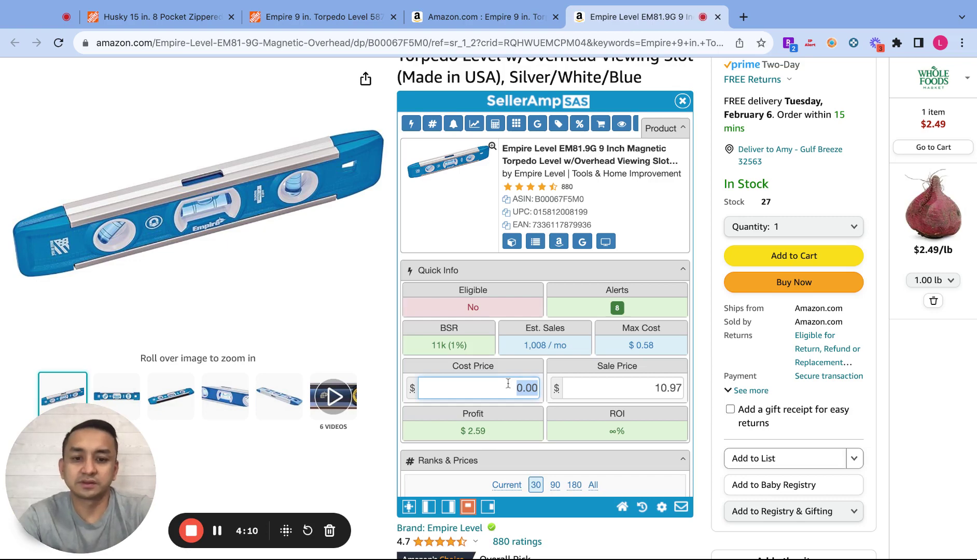
type("5.97")
scroll(543, 374, "down", 15)
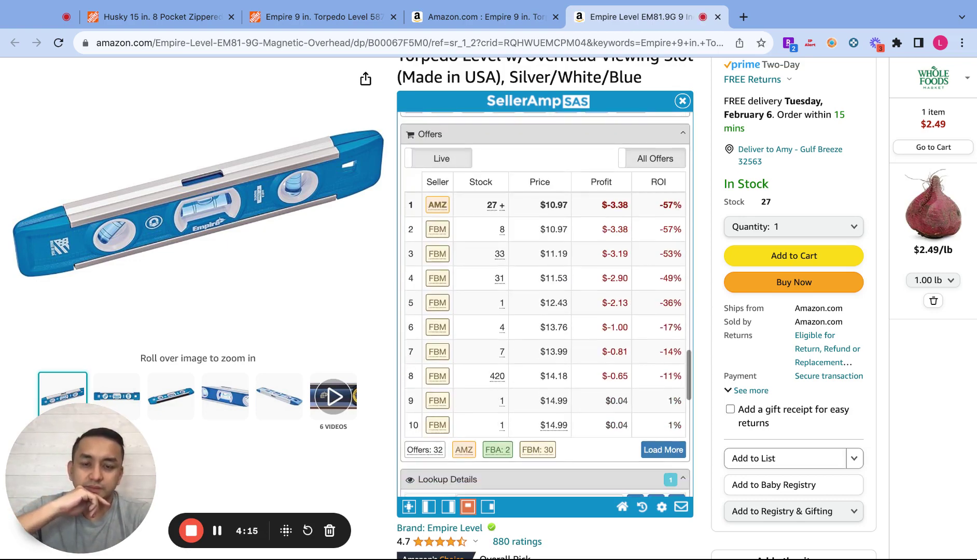
scroll(539, 352, "up", 15)
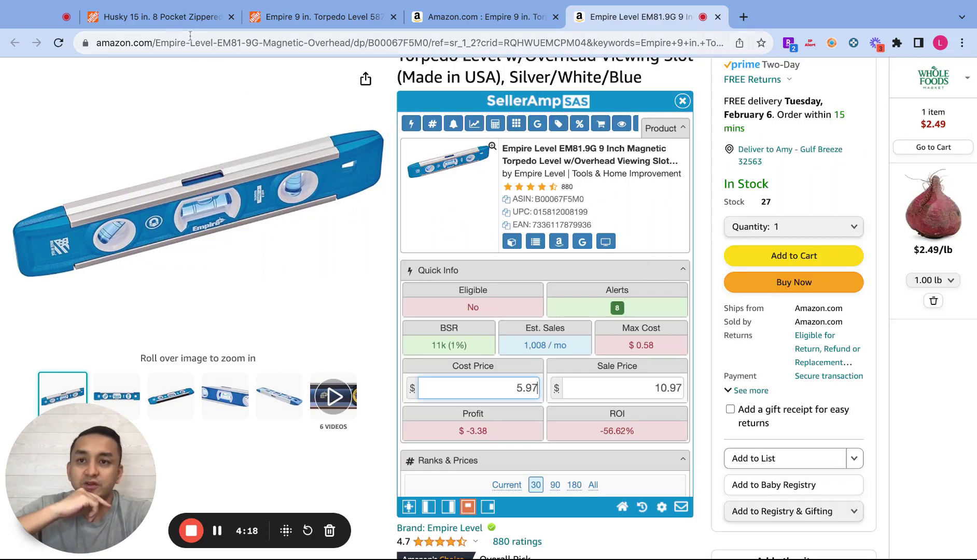
left_click(182, 18)
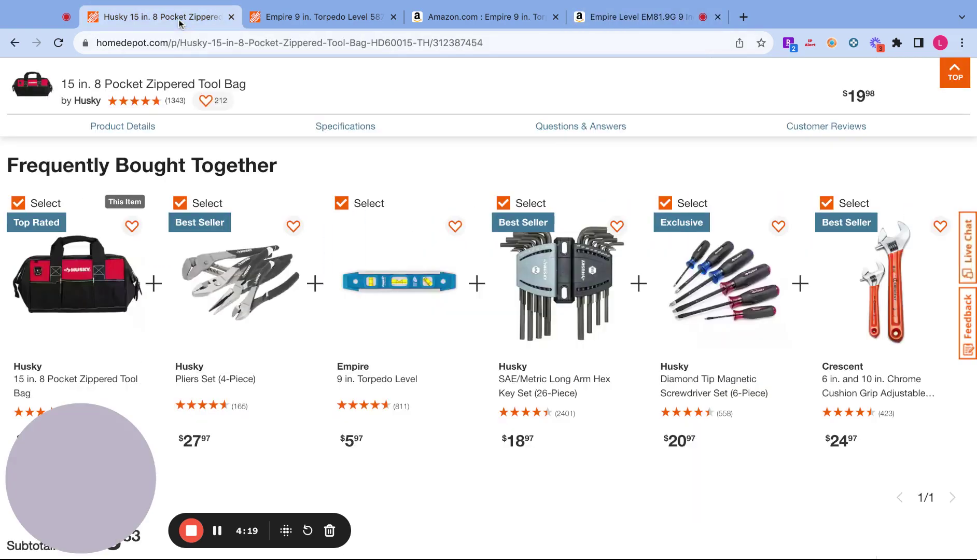
Open the hex key set in a new tab and close both torpedo level tabs.
left_click(553, 267, "super")
left_click(554, 17)
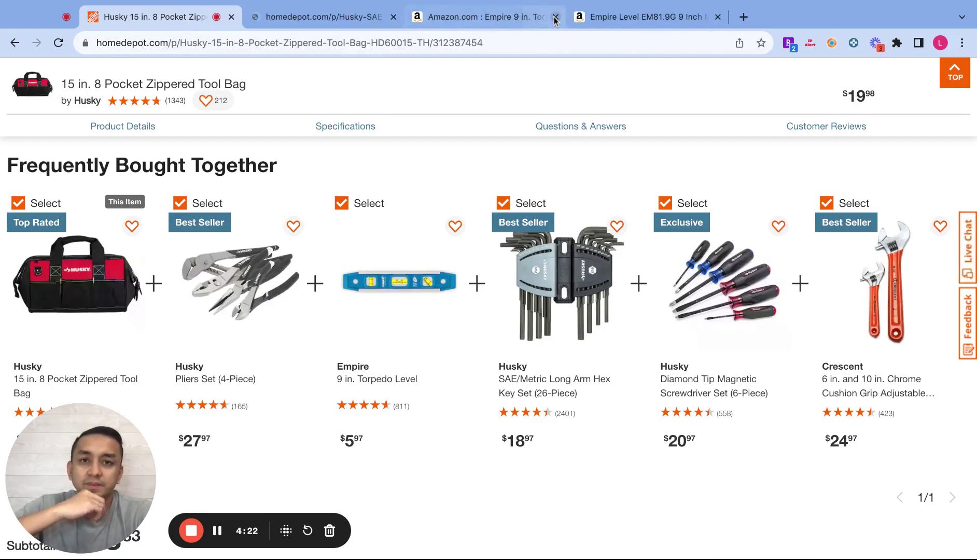
left_click(554, 17)
left_click(482, 17)
scroll(534, 212, "up", 5)
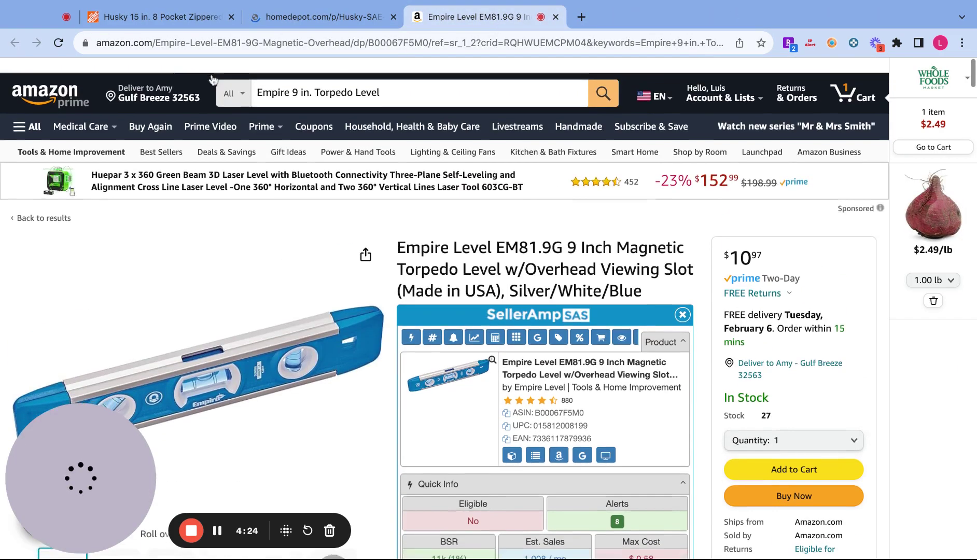
left_click(71, 88)
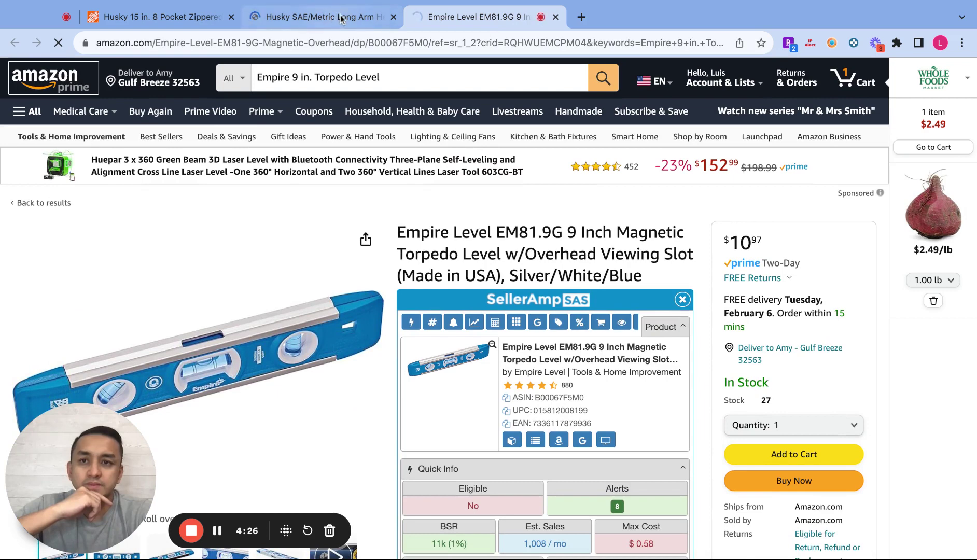
Select the Husky SAE/Metric Long Arm Hex Key Set (26-Piece) product title.
key("ctrl+shift+Tab")
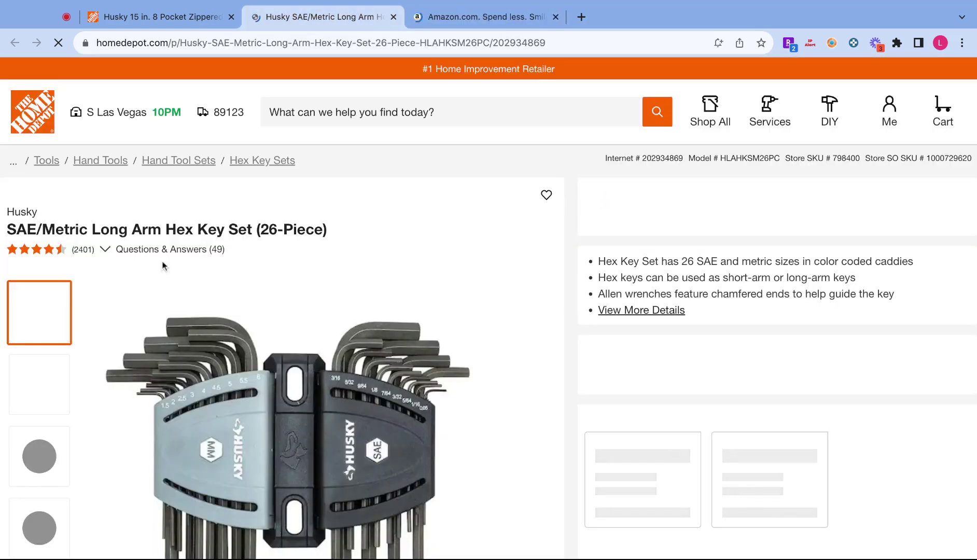
left_click(61, 248)
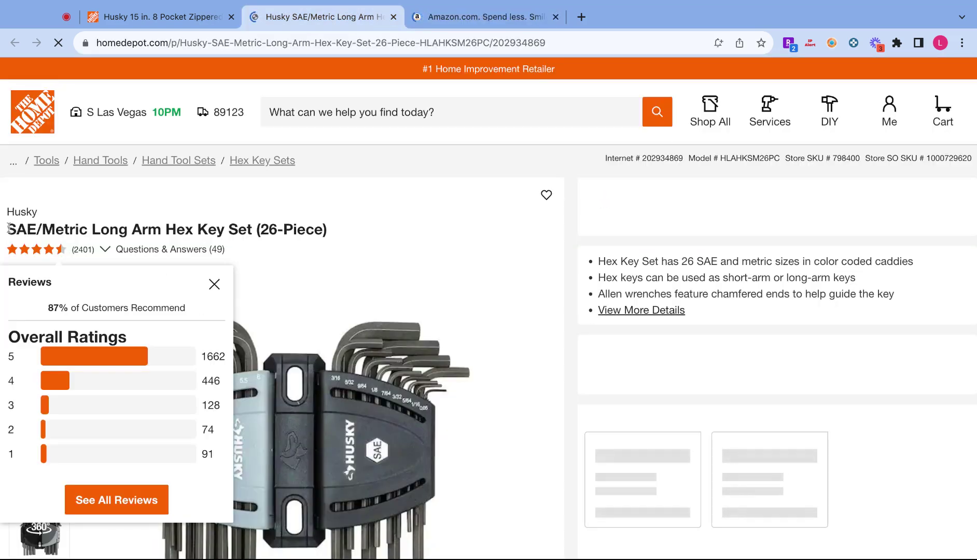
left_click_drag(7, 228, 326, 231)
key("super+c")
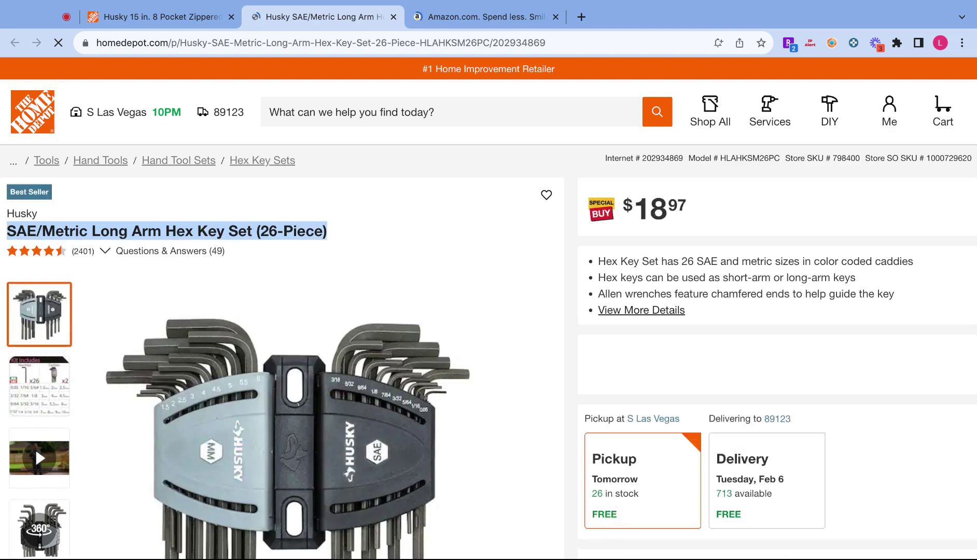
Search Amazon for the pasted Husky SAE/Metric Long Arm Hex Key Set (26-Piece) title.
left_click(495, 19)
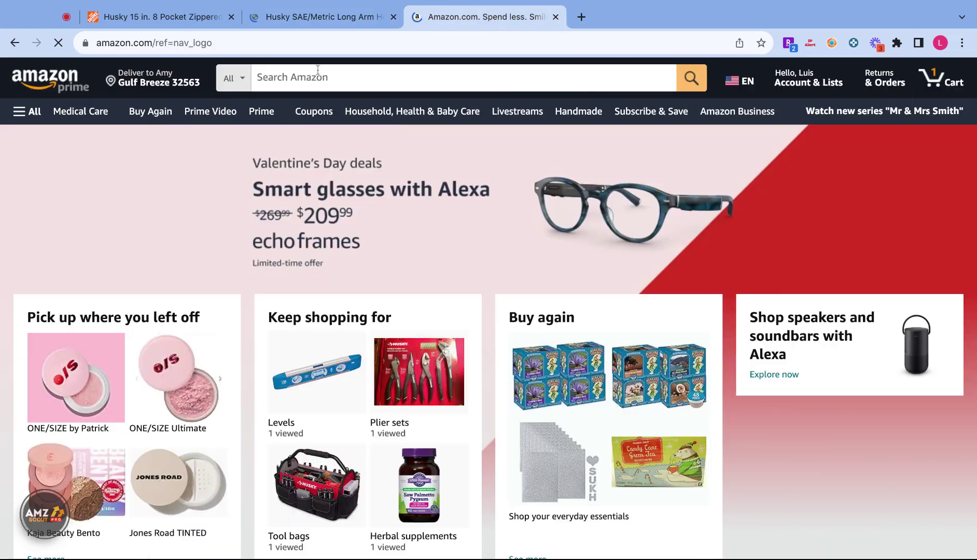
left_click(369, 78)
type("husky")
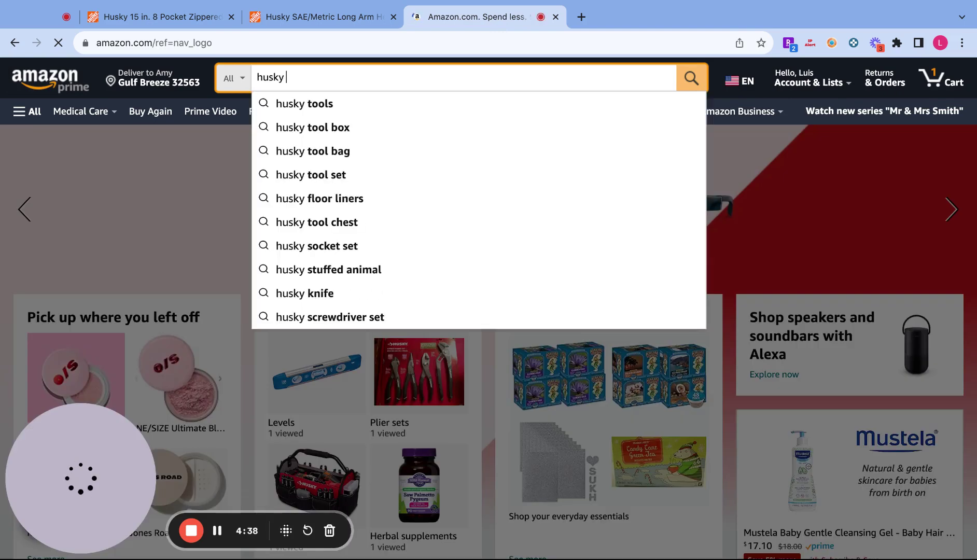
key("Return")
key("super+v")
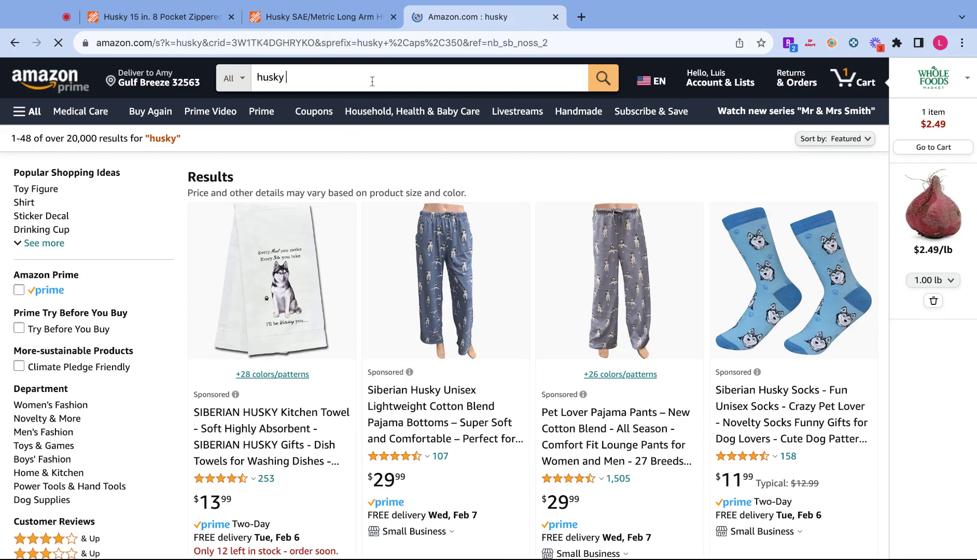
key("super+v")
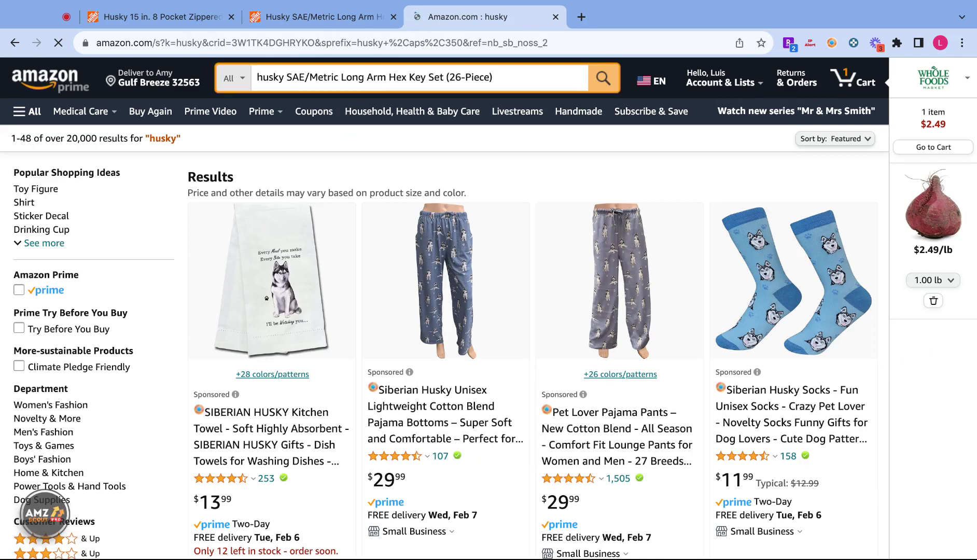
key("Return")
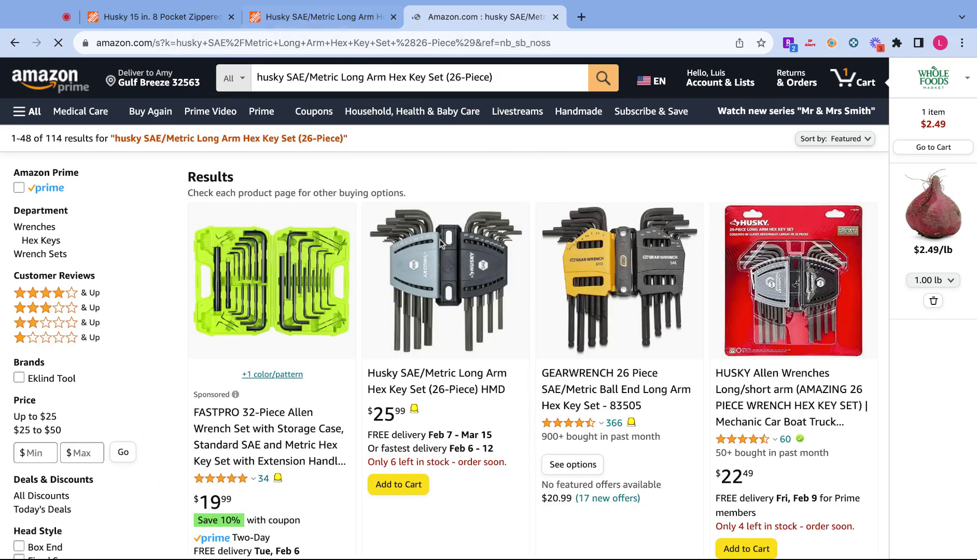
Recheck the Home Depot hex key page, then open the Husky set listing on Amazon.
left_click(321, 17)
scroll(801, 258, "down", 3)
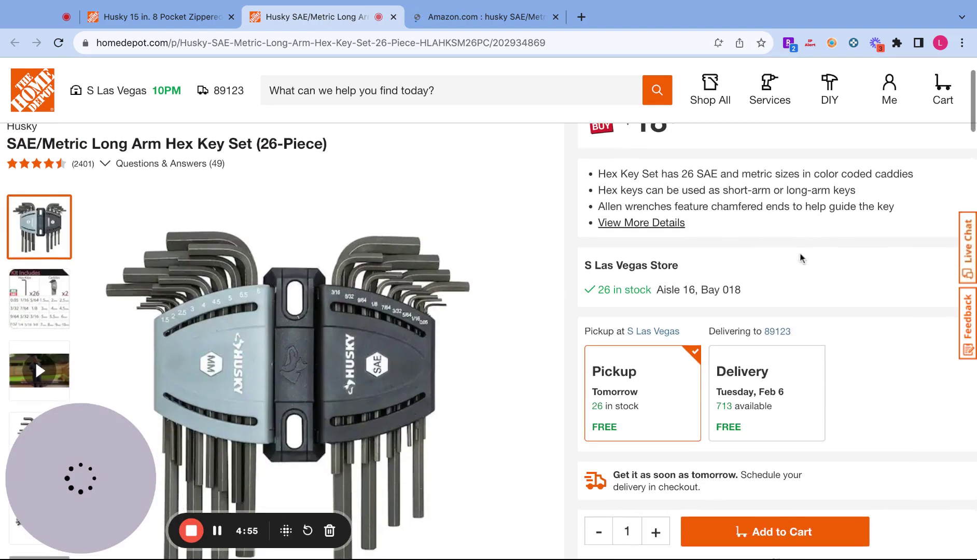
scroll(801, 257, "up", 2)
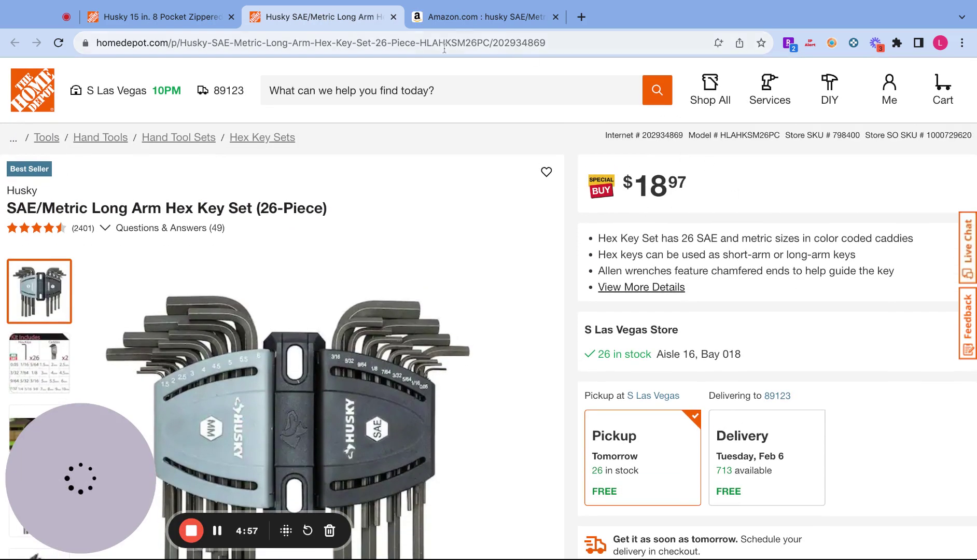
left_click(497, 20)
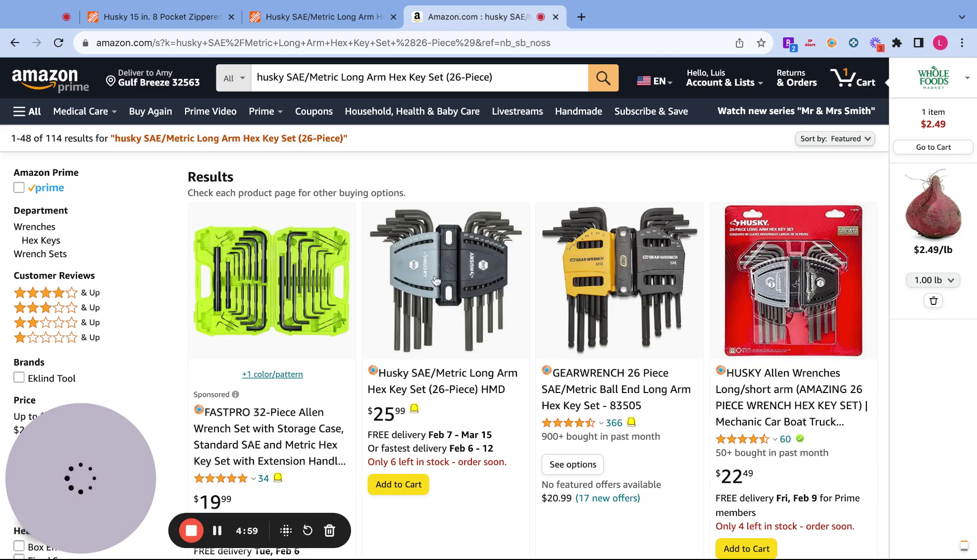
left_click(436, 280)
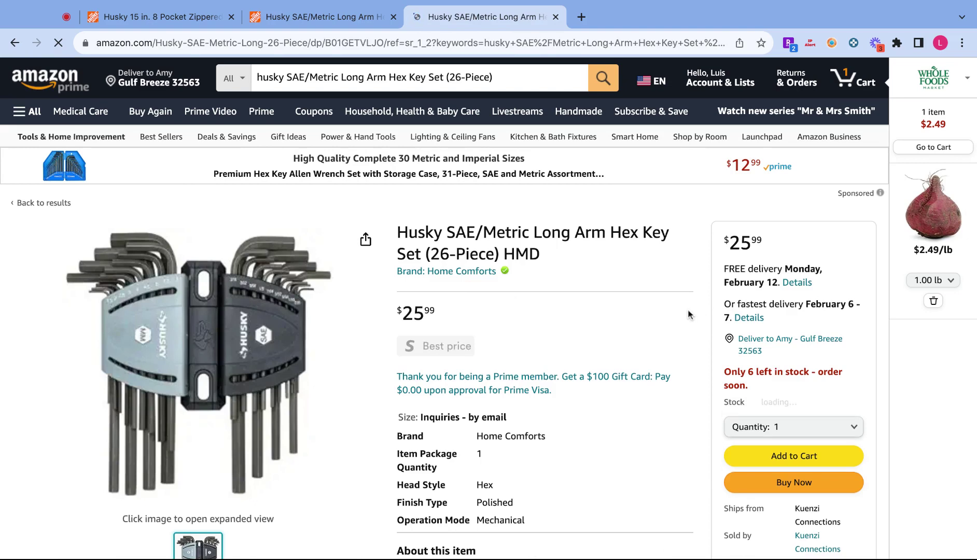
Enter Home Depot's 18.97 as SellerAmp cost, showing $0.47 profit and 2.48% ROI.
scroll(703, 316, "down", 5)
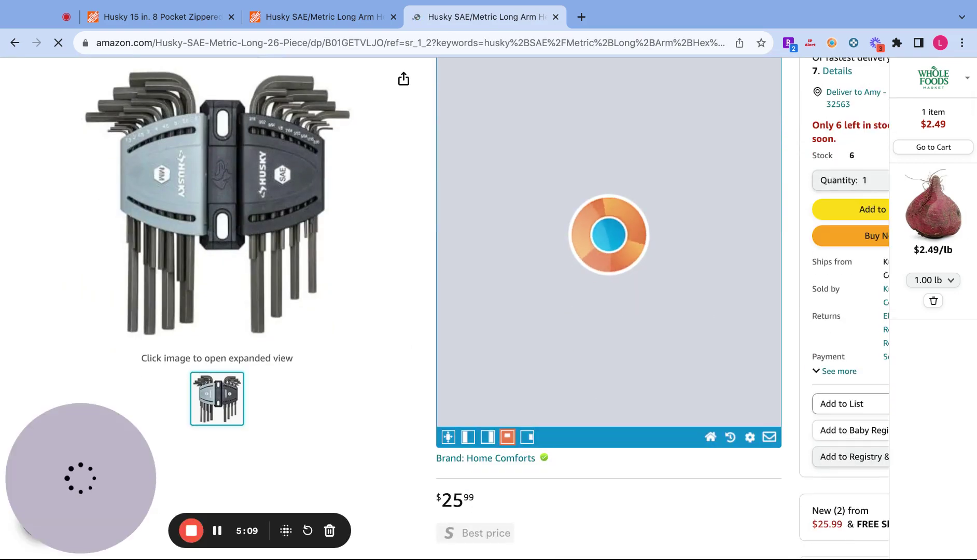
scroll(596, 321, "up", 2)
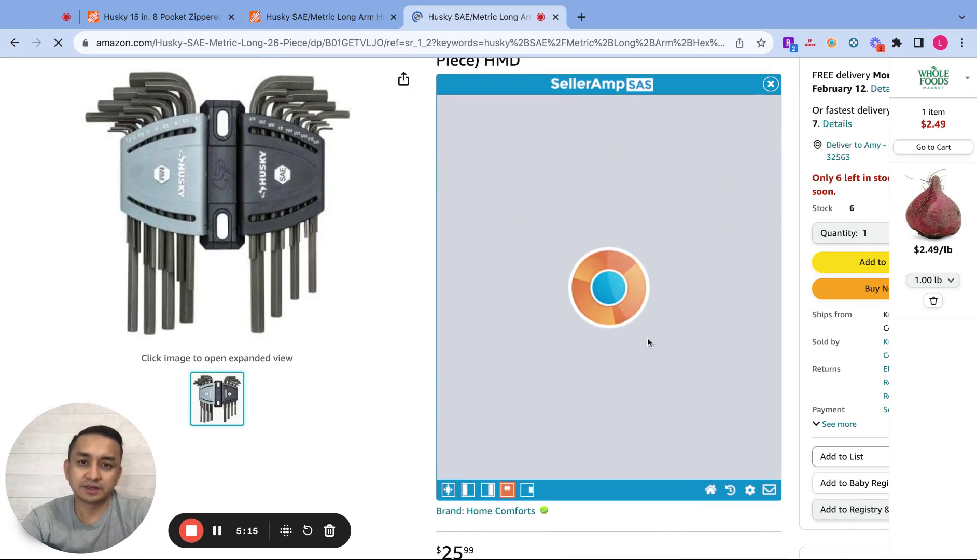
left_click(570, 359)
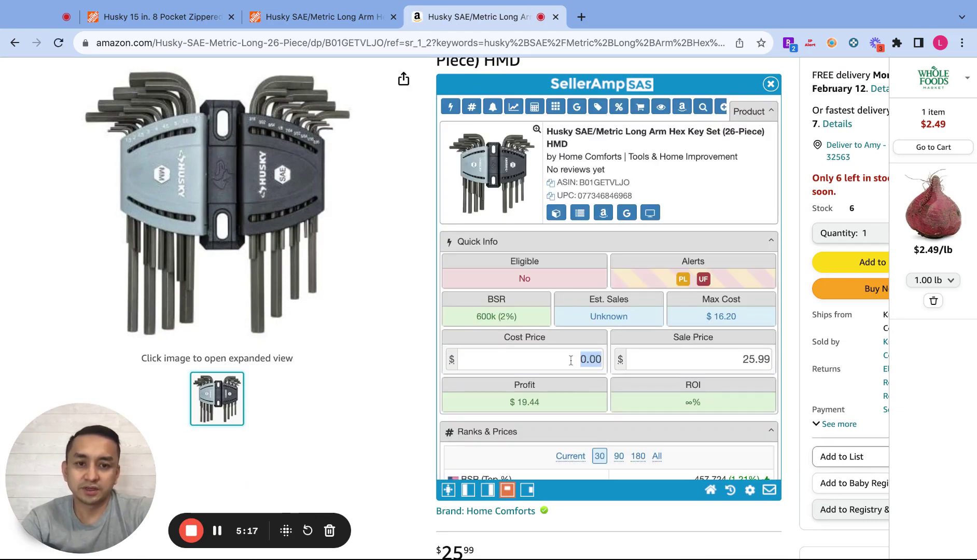
type("18.97")
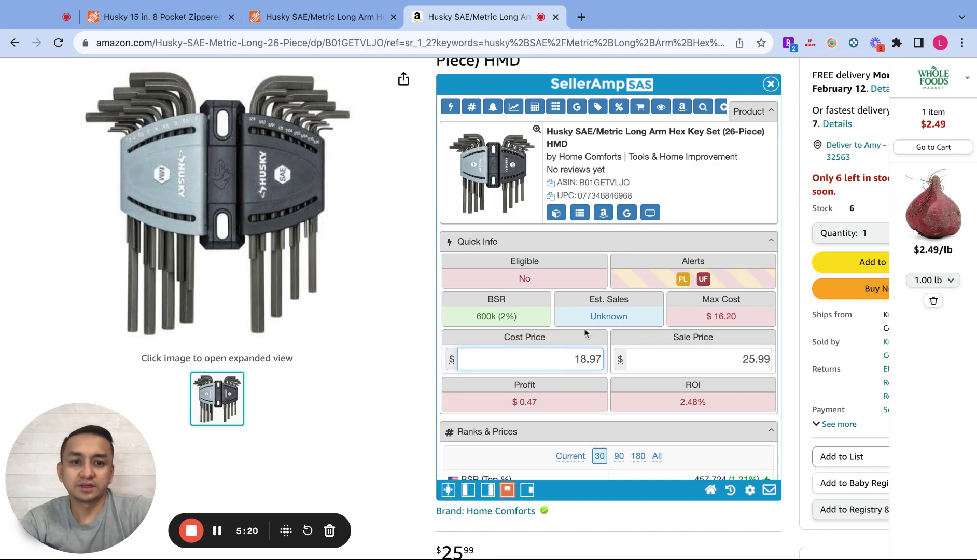
scroll(637, 333, "down", 10)
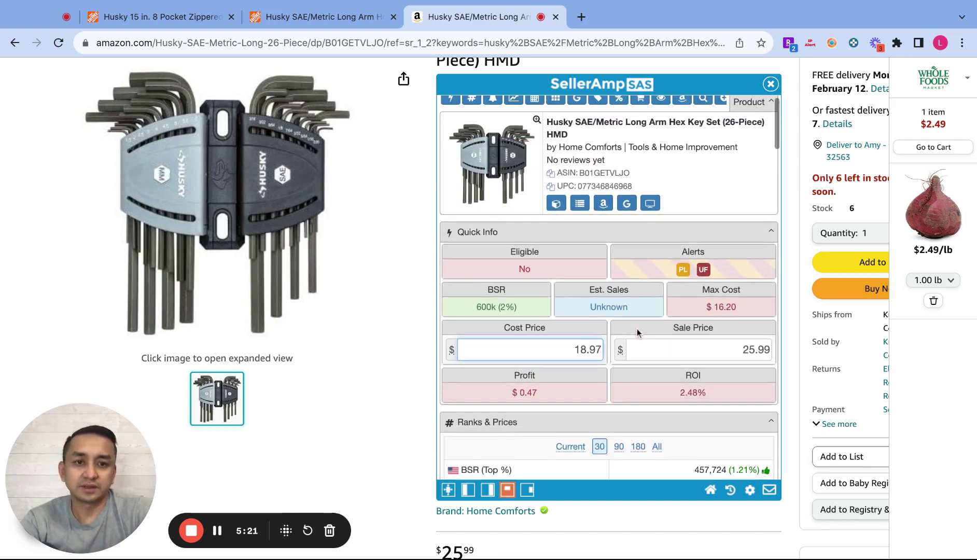
scroll(637, 332, "down", 5)
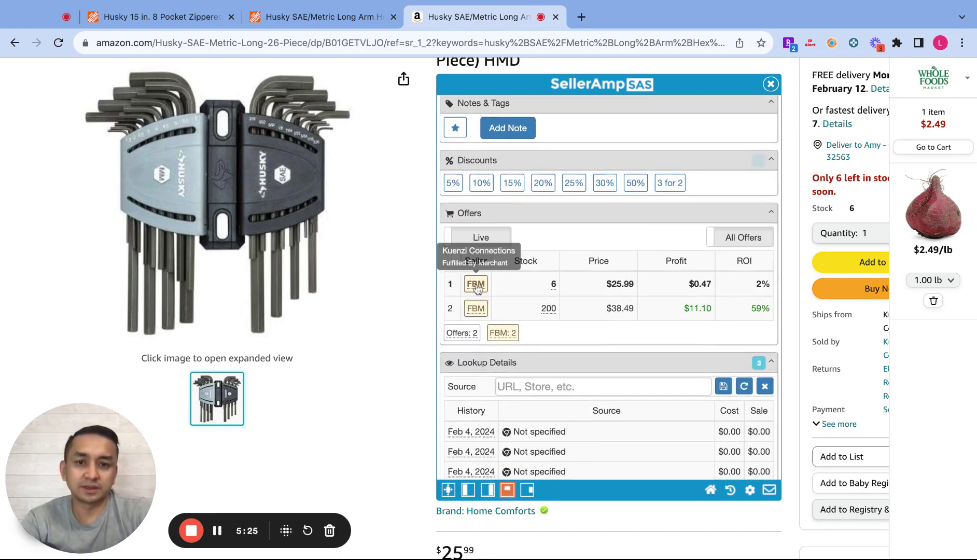
mouse_move(476, 308)
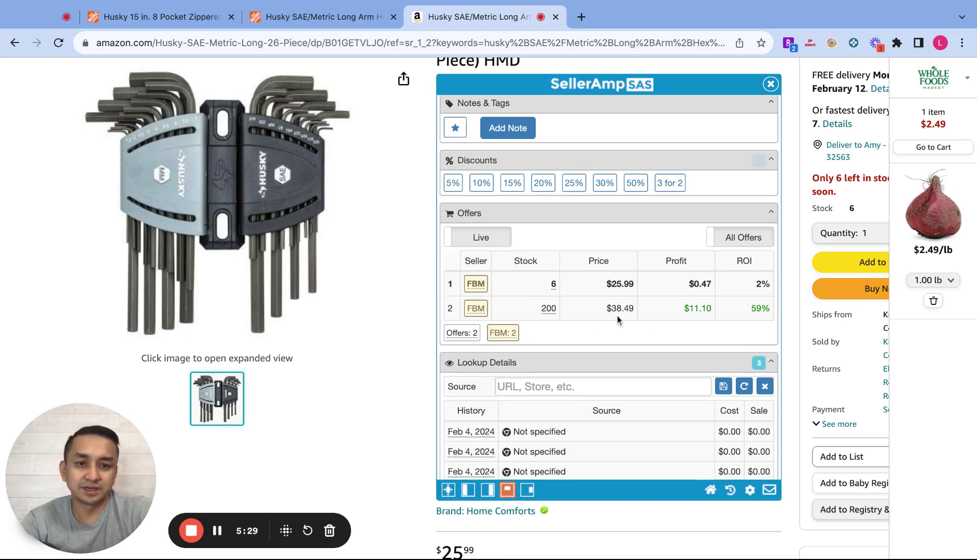
scroll(595, 314, "up", 8)
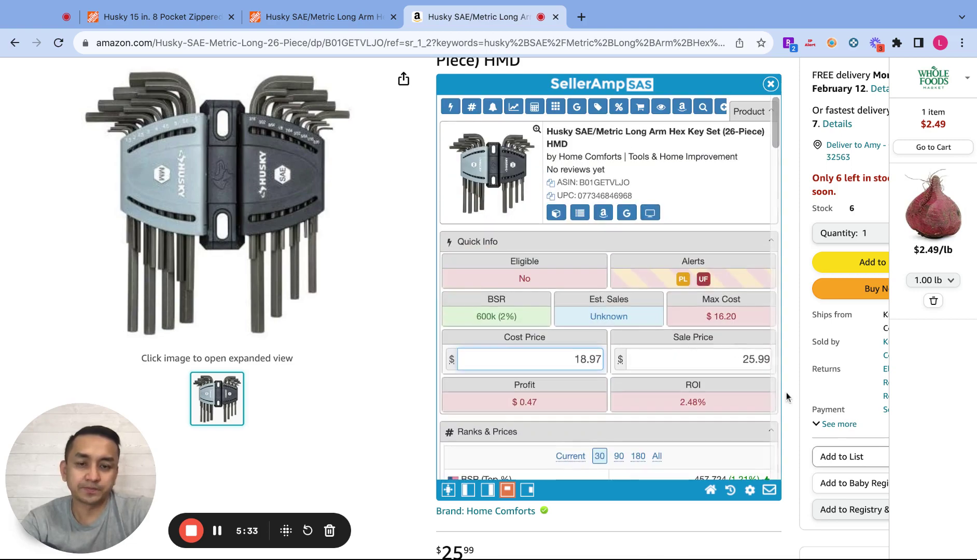
scroll(786, 392, "down", 15)
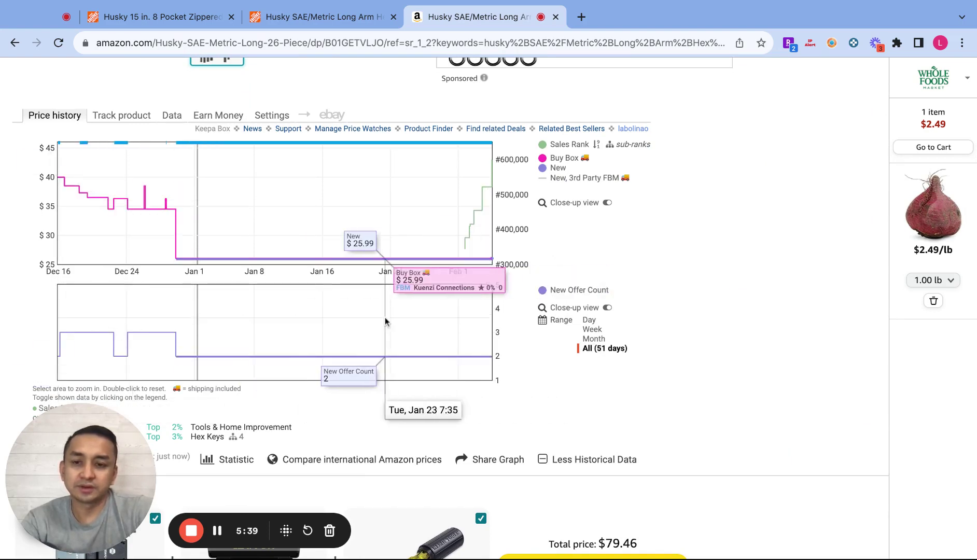
scroll(709, 287, "up", 10)
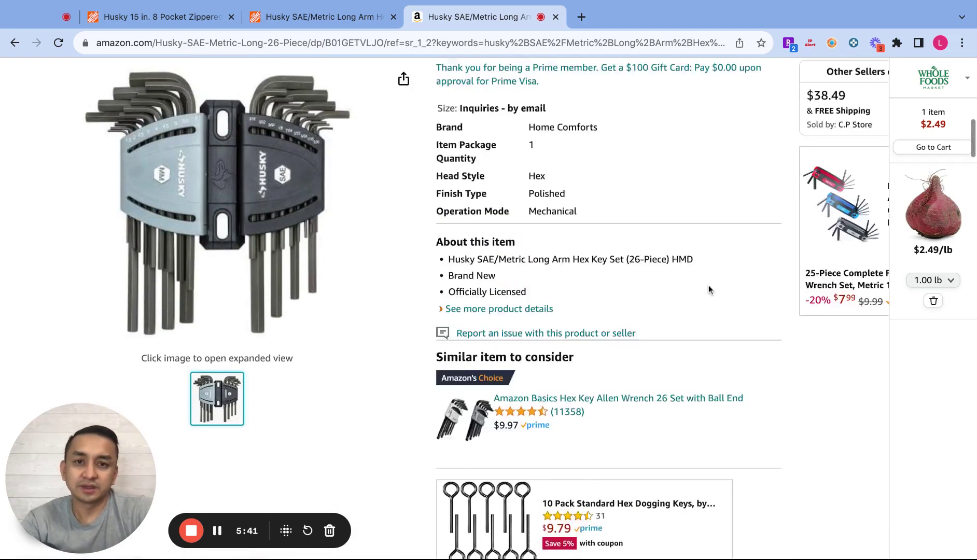
scroll(709, 288, "up", 10)
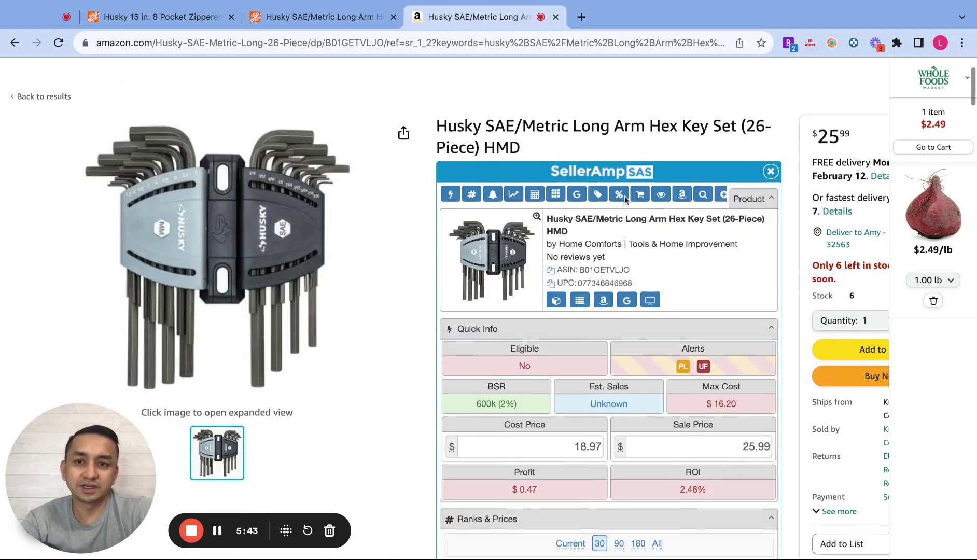
scroll(624, 199, "up", 3)
scroll(774, 241, "down", 3)
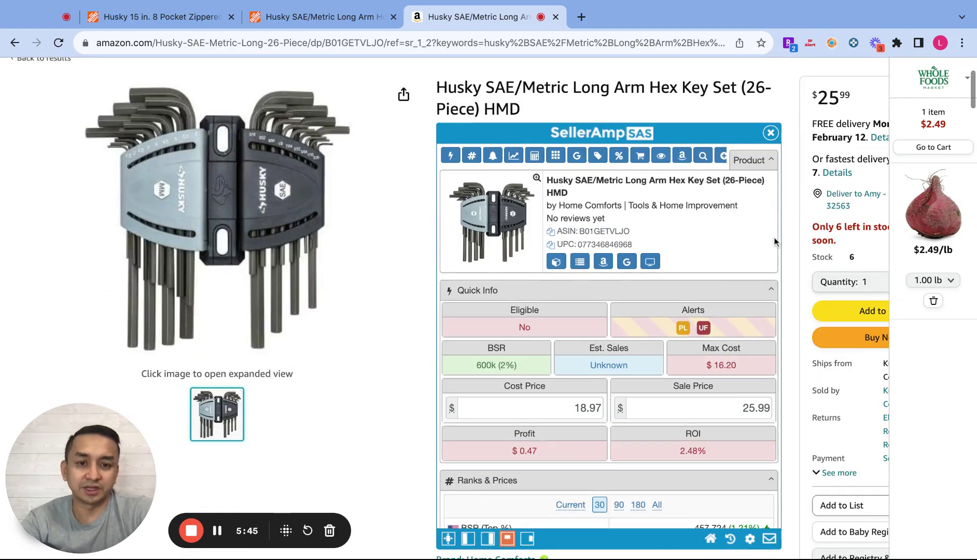
scroll(774, 242, "down", 3)
scroll(657, 283, "down", 2)
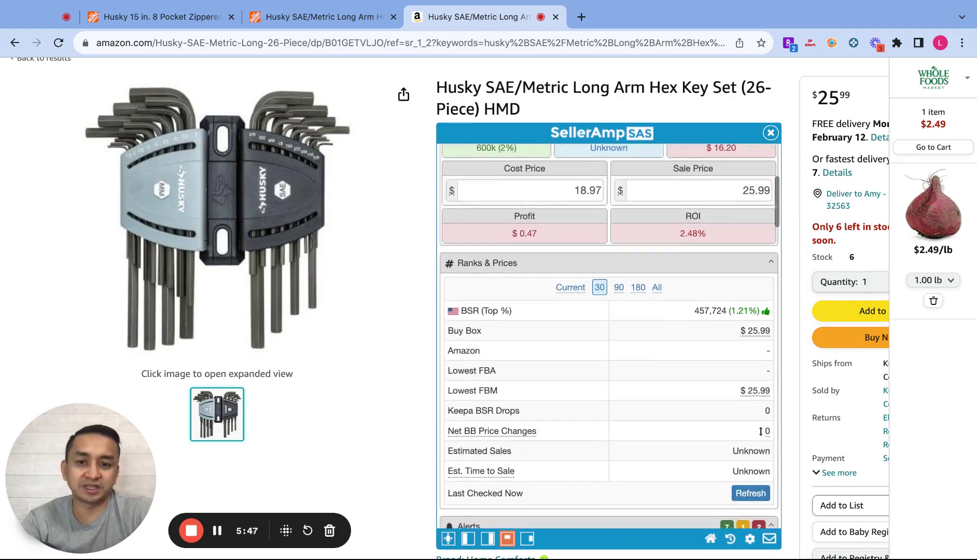
scroll(657, 283, "up", 4)
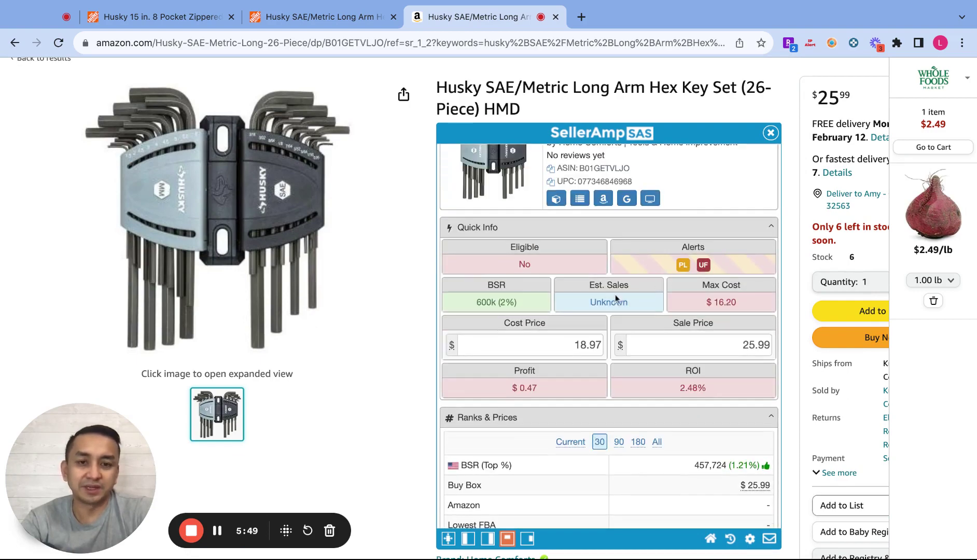
scroll(584, 310, "up", 2)
scroll(422, 350, "down", 15)
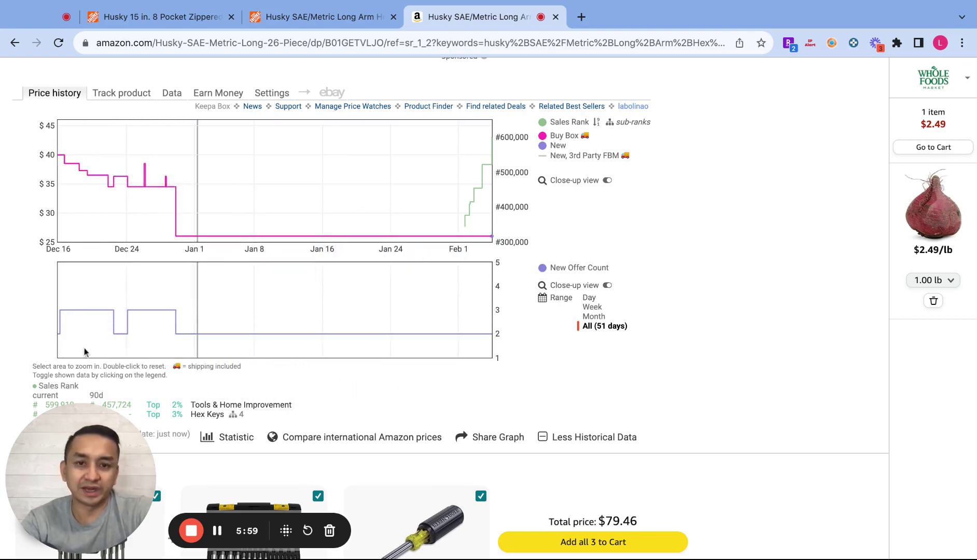
scroll(670, 259, "up", 3)
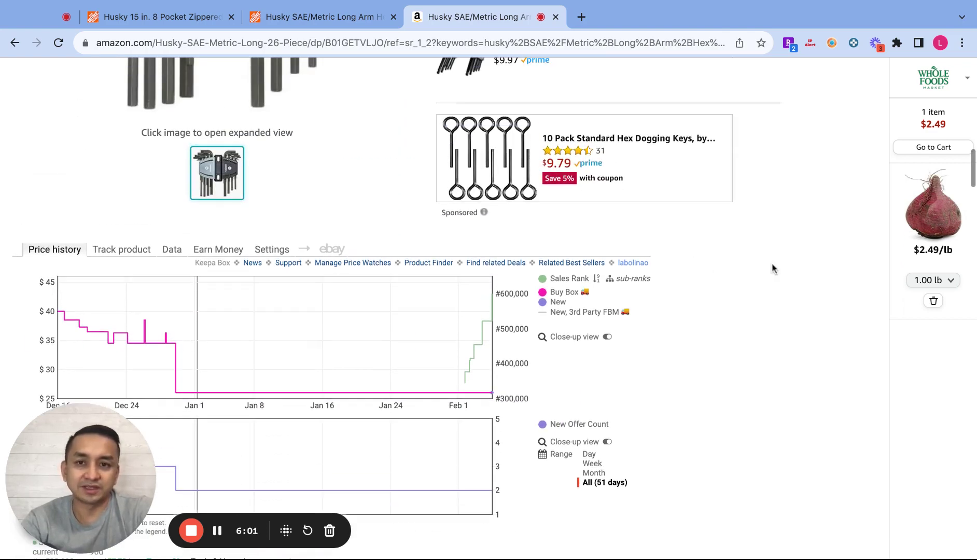
scroll(771, 268, "up", 5)
scroll(760, 267, "up", 2)
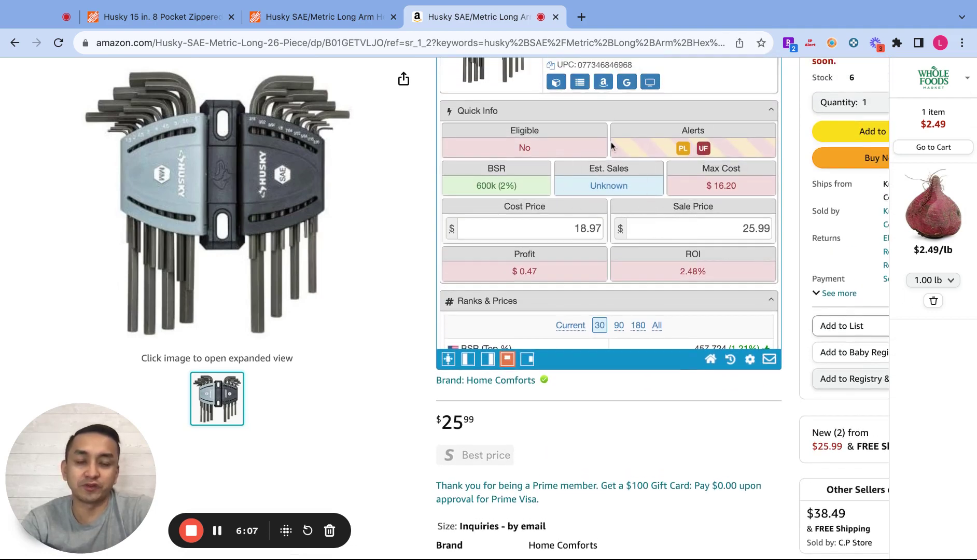
Recheck the Home Depot hex key page, close it, and return to the tool bag page.
left_click(323, 19)
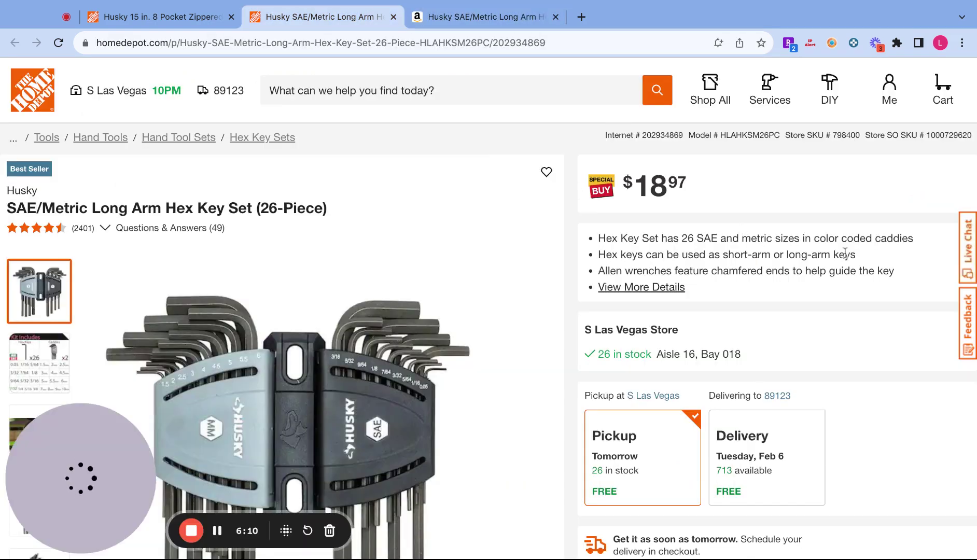
scroll(841, 253, "down", 3)
scroll(841, 253, "up", 2)
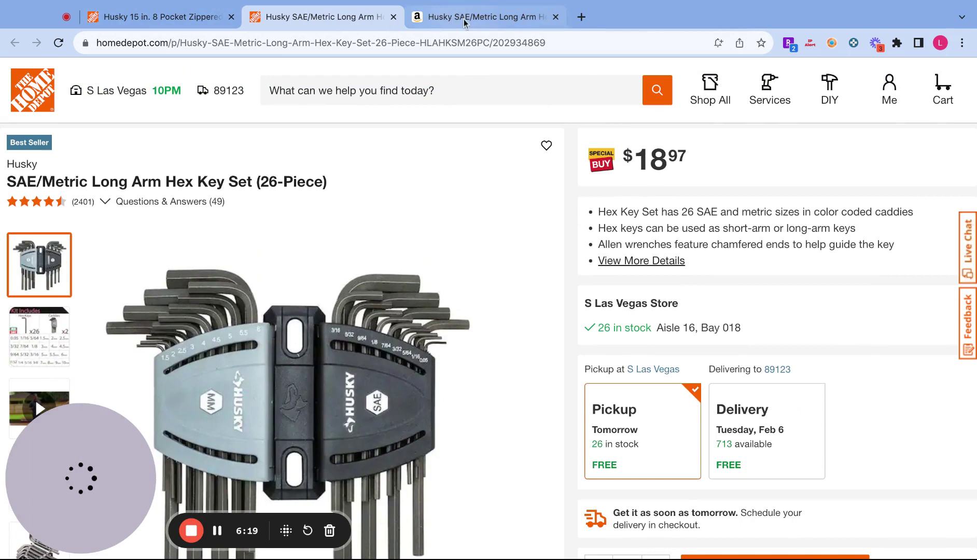
left_click(391, 18)
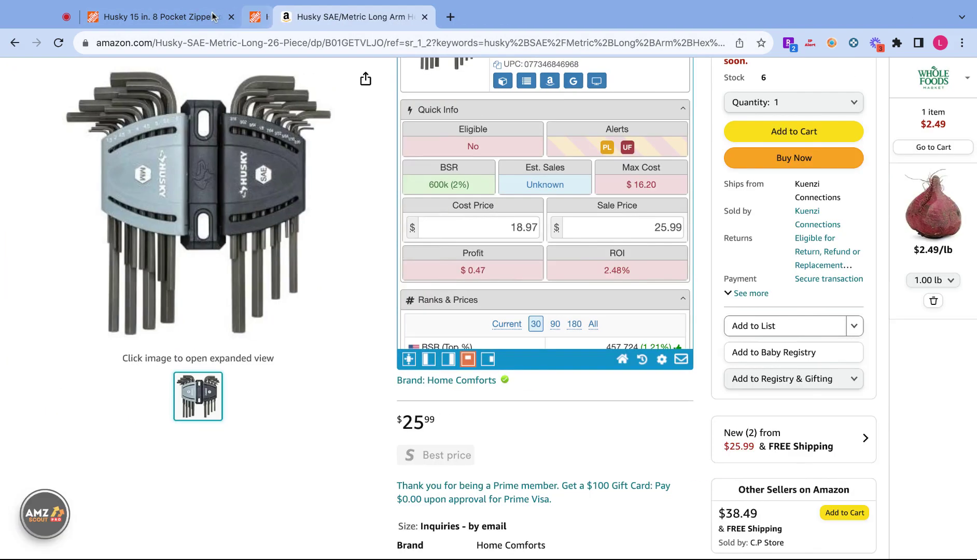
key("ctrl+shift+Tab")
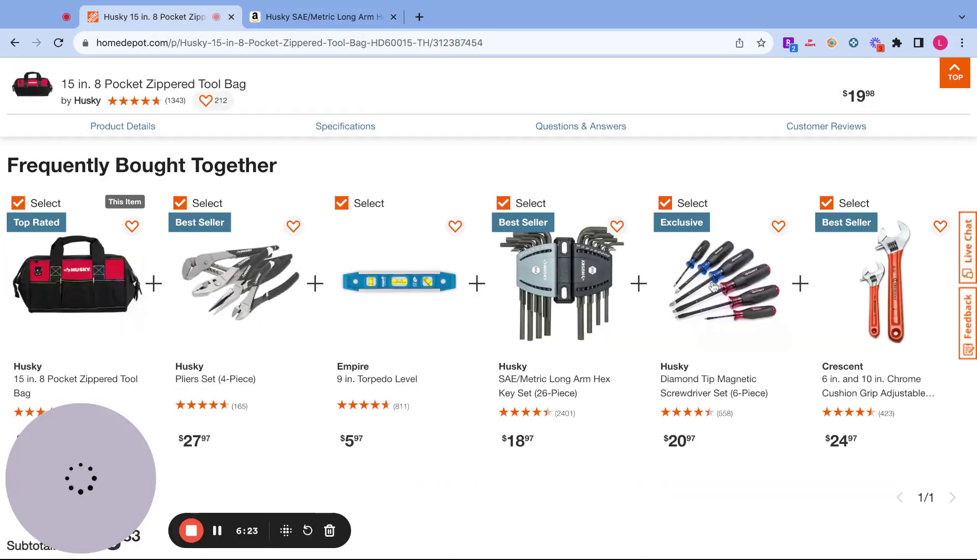
Open the Crescent 6 in. and 10 in. wrench set ($24.97) and select its title.
left_click(872, 294, "super")
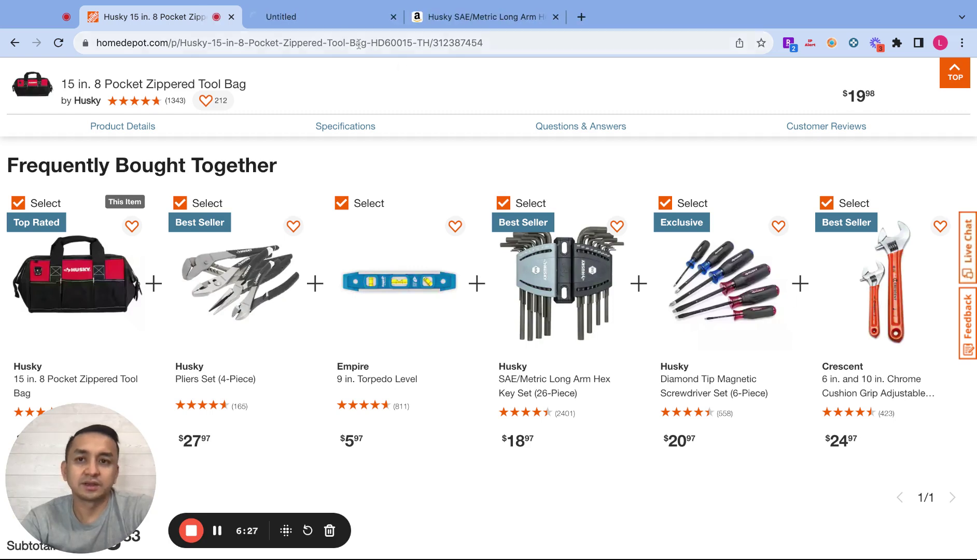
left_click(305, 15)
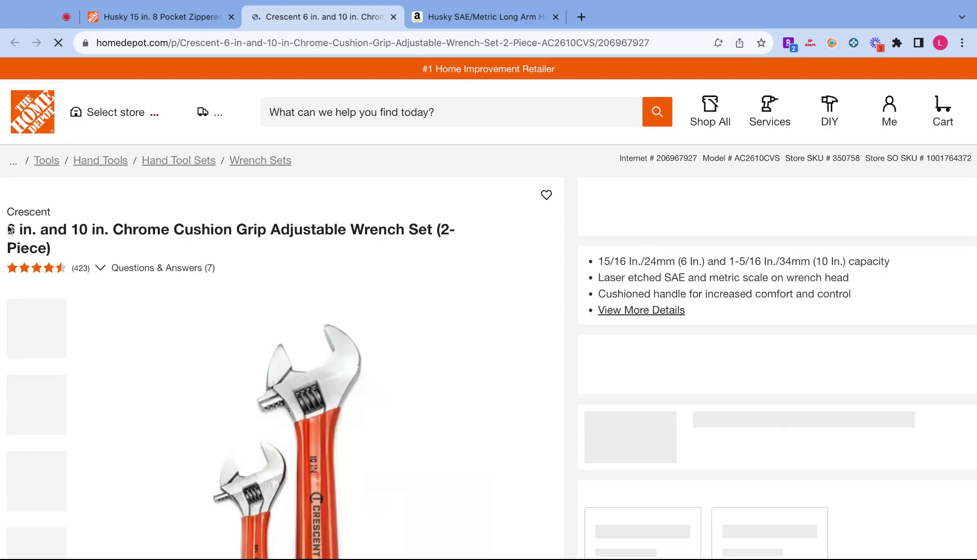
triple_click(8, 229)
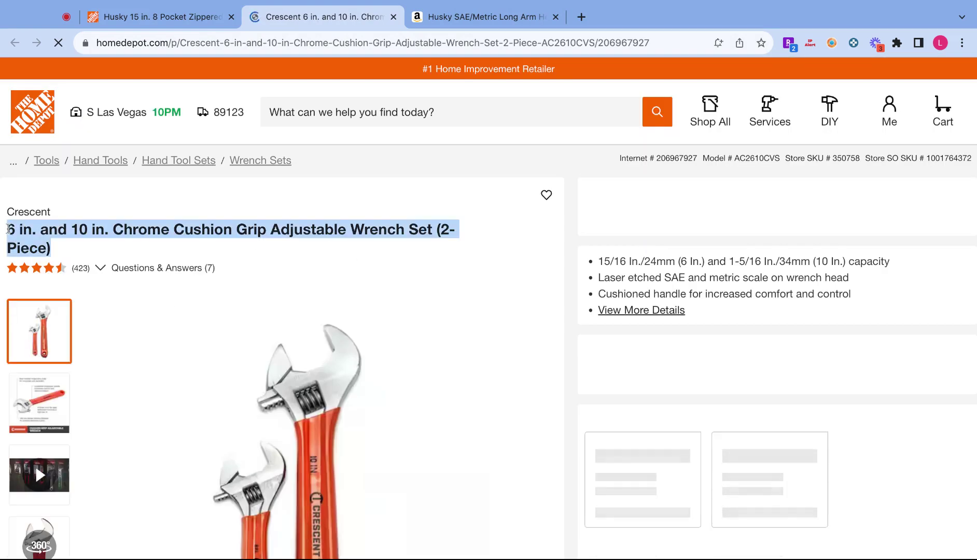
left_click(468, 20)
scroll(379, 123, "up", 4)
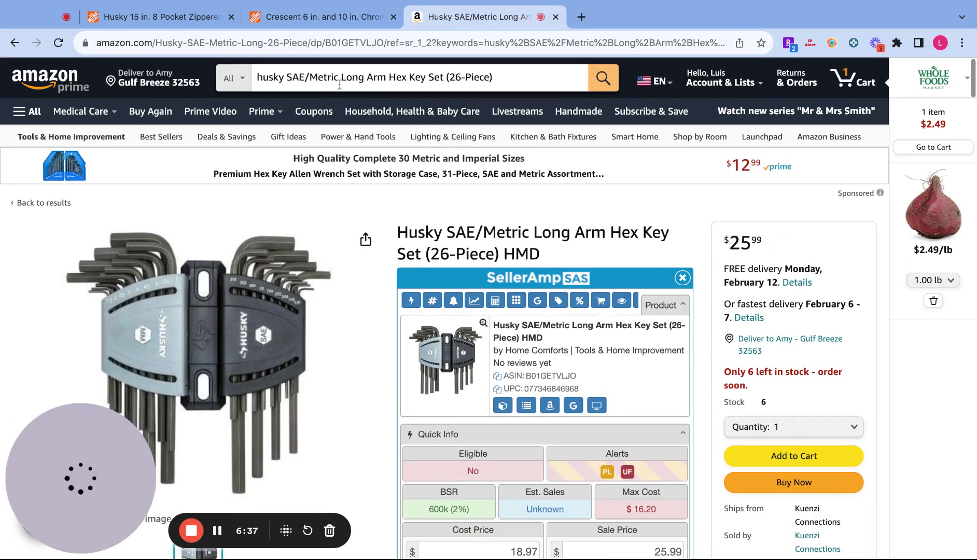
Replace the Amazon search with the Crescent 6 in. and 10 in. Chrome Cushion Grip wrench set title.
triple_click(348, 77)
type("Cre")
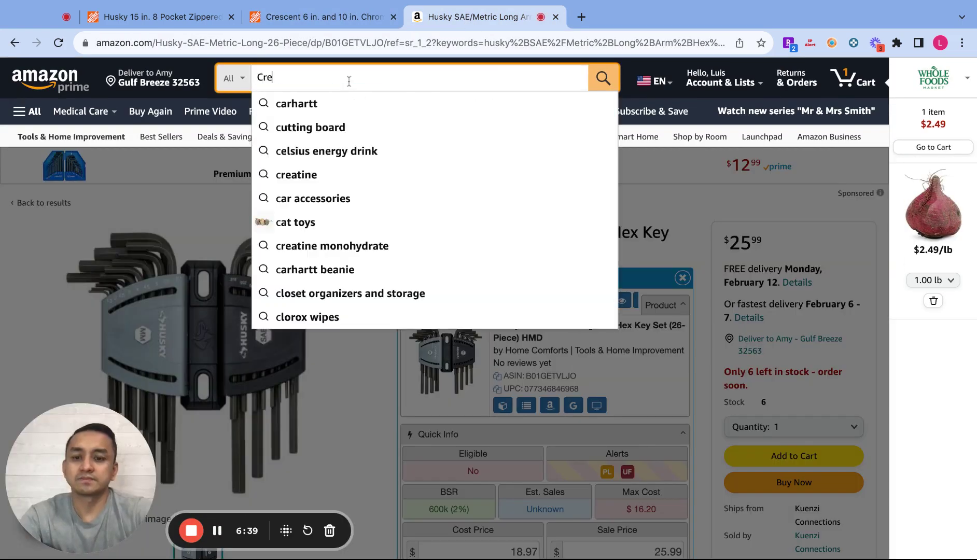
type("scent")
type("SAE/Metric Long Arm Hex Key Set (26-Piece)")
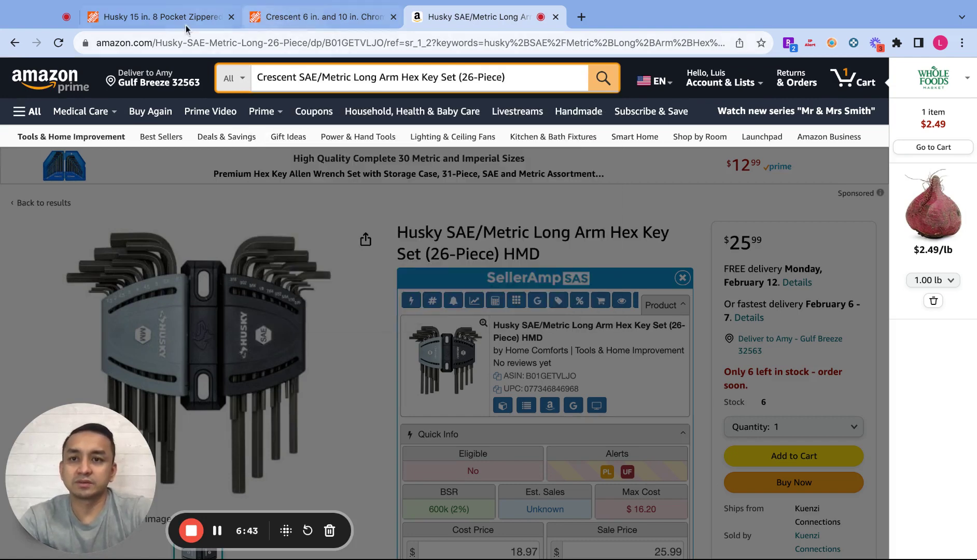
left_click(316, 16)
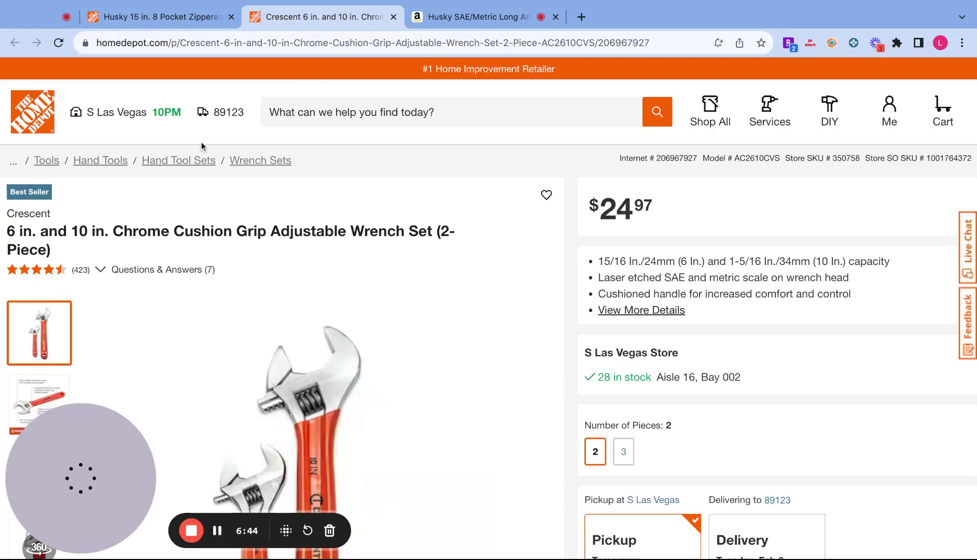
triple_click(8, 231)
key("super+c")
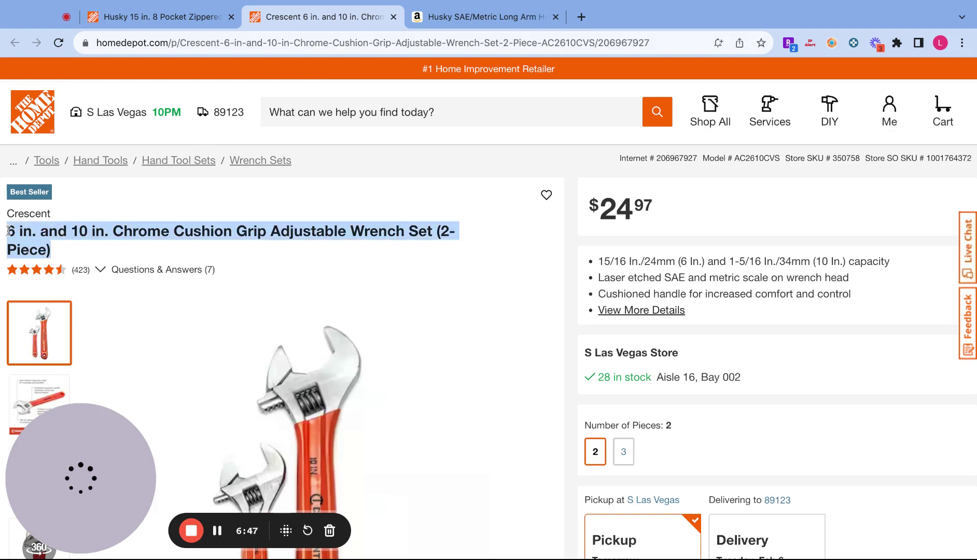
left_click(469, 18)
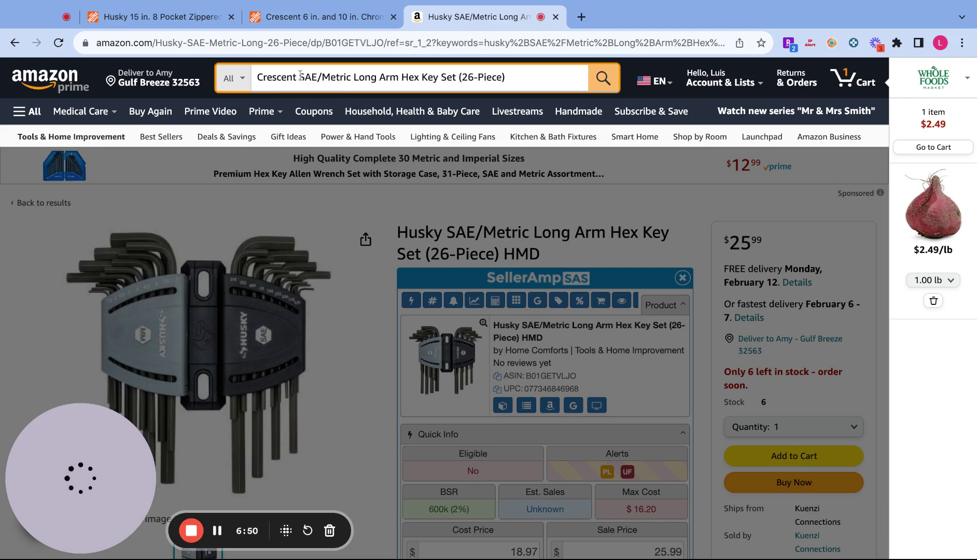
left_click_drag(299, 77, 505, 77)
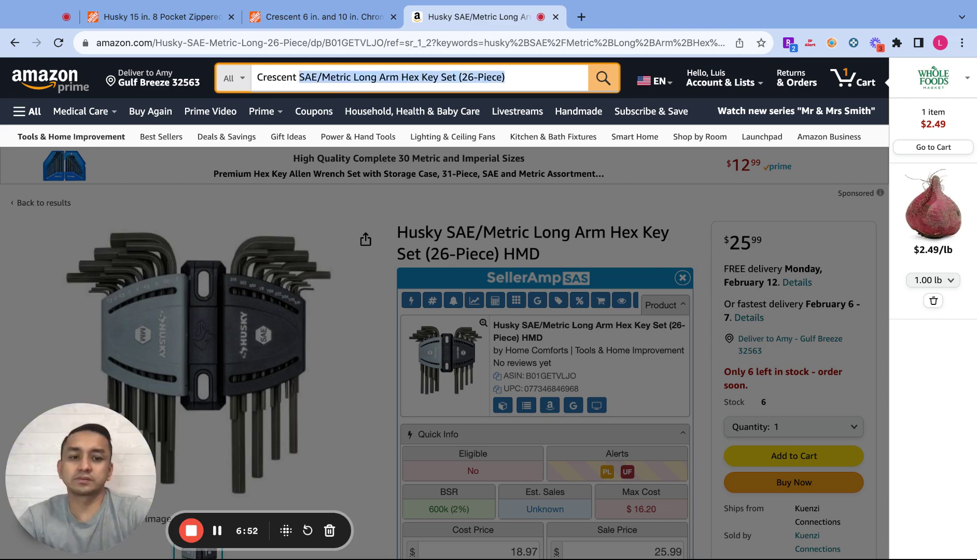
key("BackSpace")
key("super+v")
key("Return")
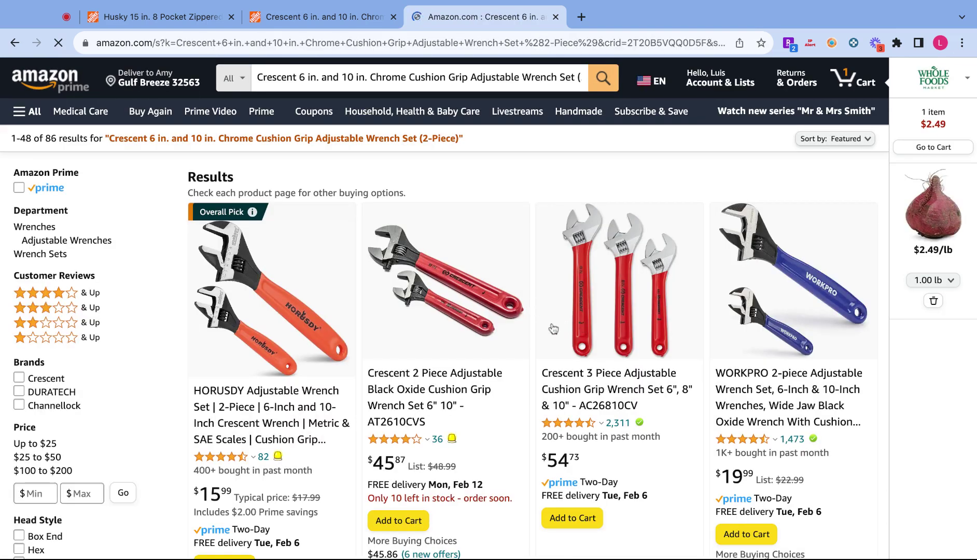
Open the Crescent 2 Piece Black Oxide wrench set AT2610CVS ($45.87) listing in a new tab.
scroll(553, 329, "down", 3)
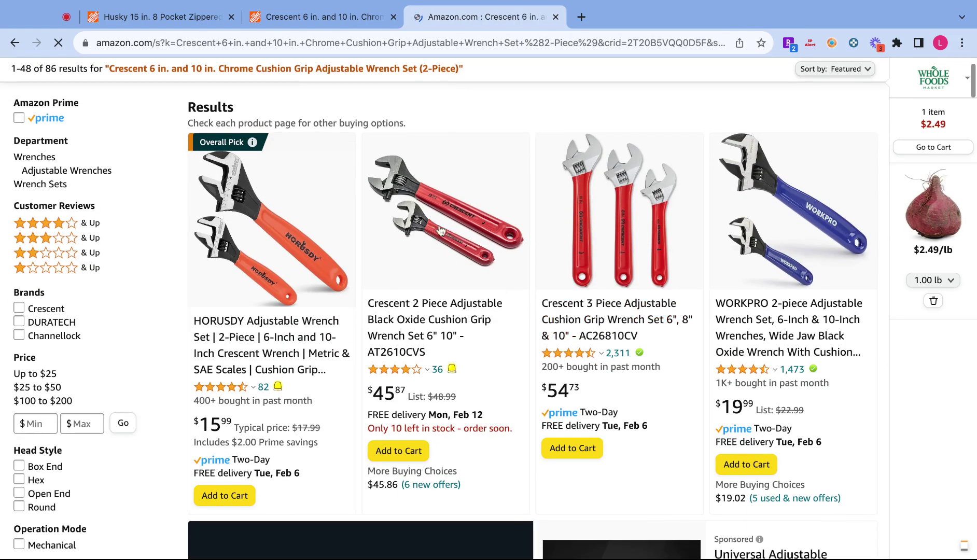
left_click(344, 22)
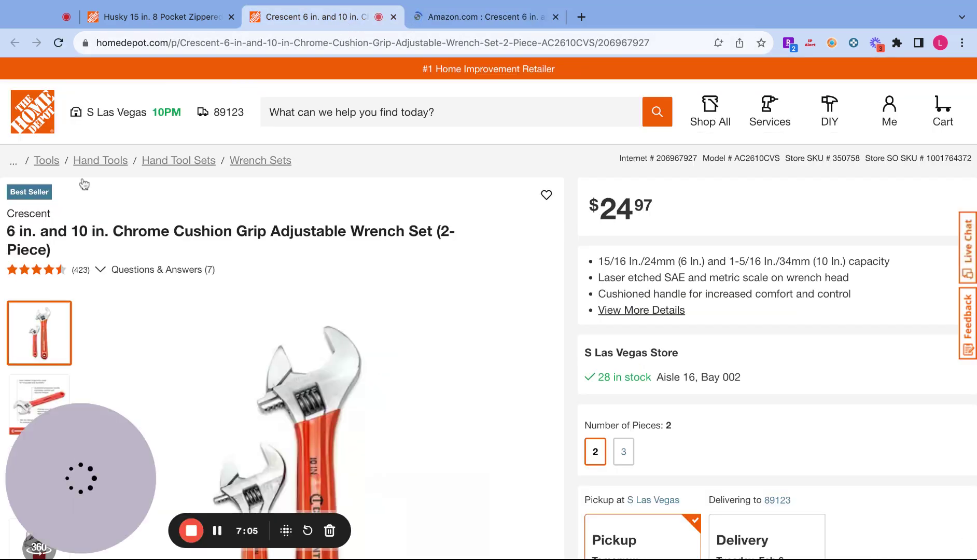
scroll(396, 271, "down", 4)
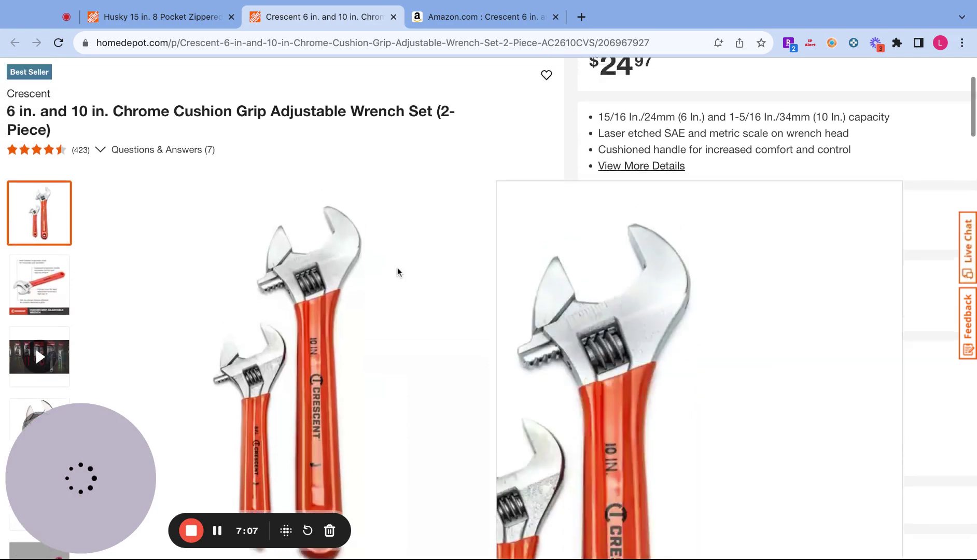
left_click(463, 24)
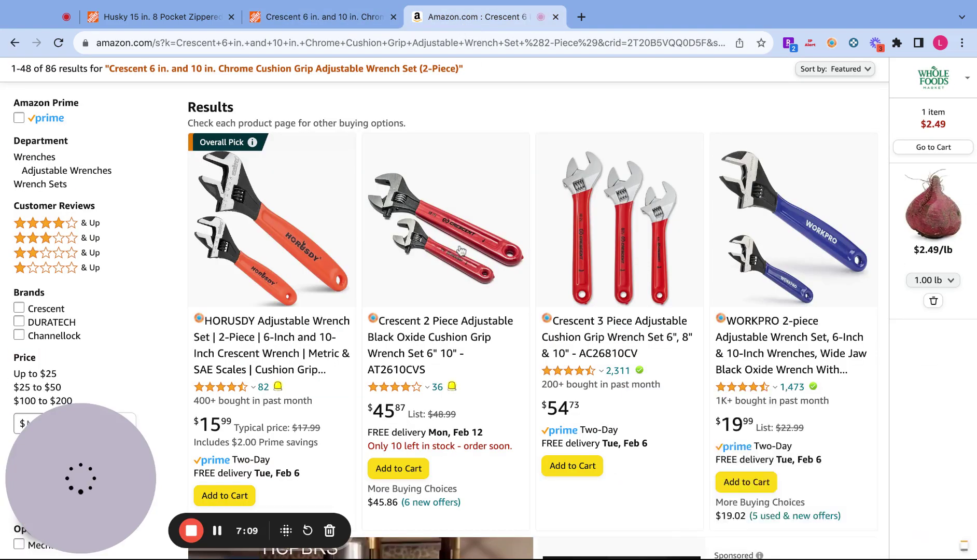
mouse_move(464, 248)
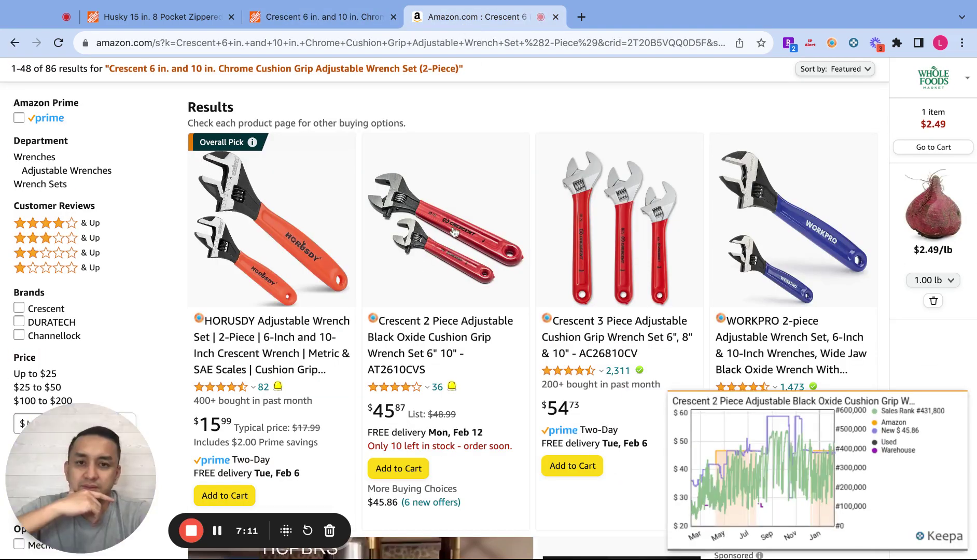
left_click(454, 232, "super")
scroll(720, 306, "down", 3)
scroll(718, 308, "up", 2)
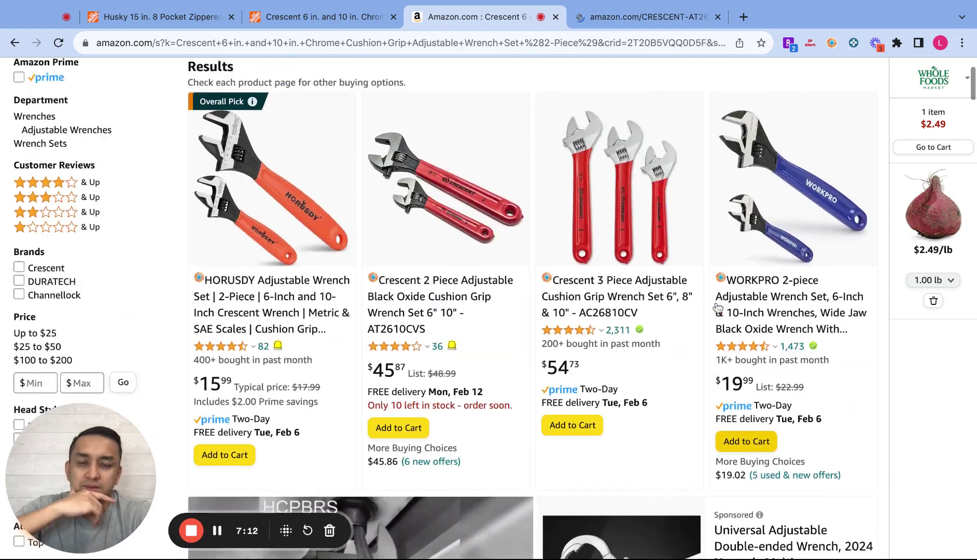
scroll(718, 308, "up", 1)
left_click(647, 17)
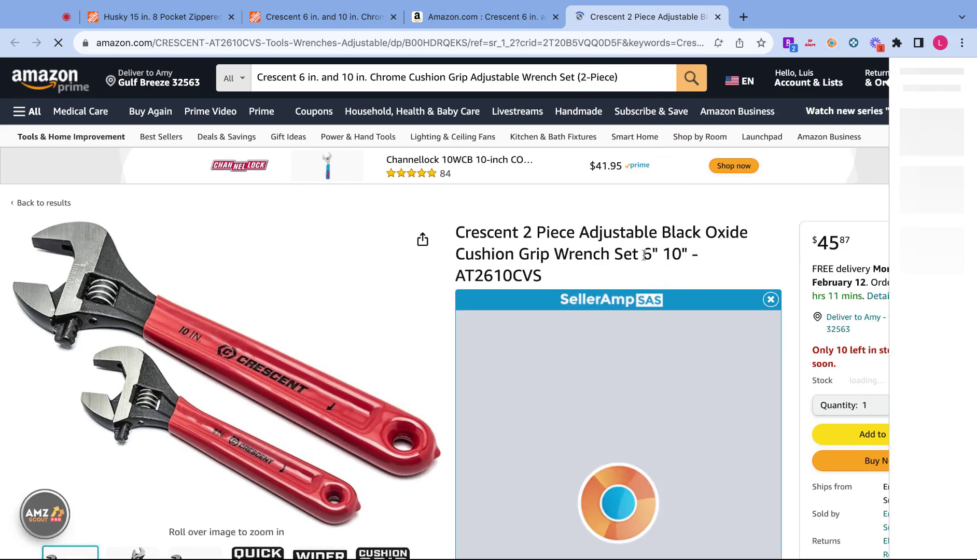
scroll(643, 255, "down", 2)
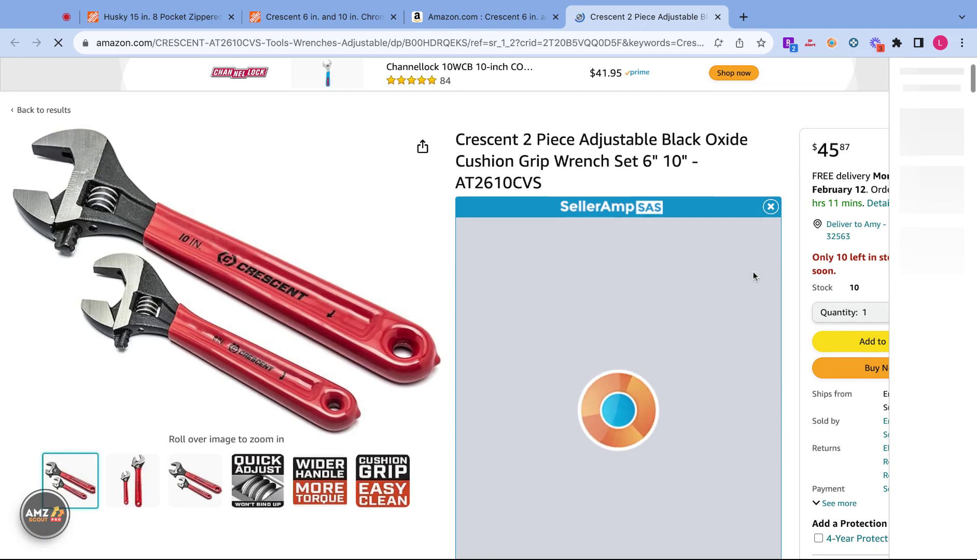
left_click(334, 19)
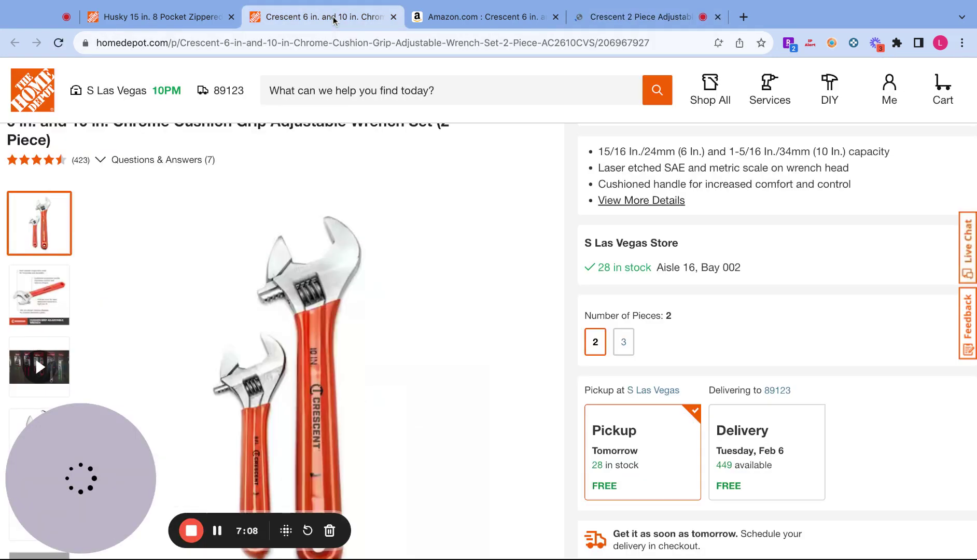
scroll(806, 257, "up", 3)
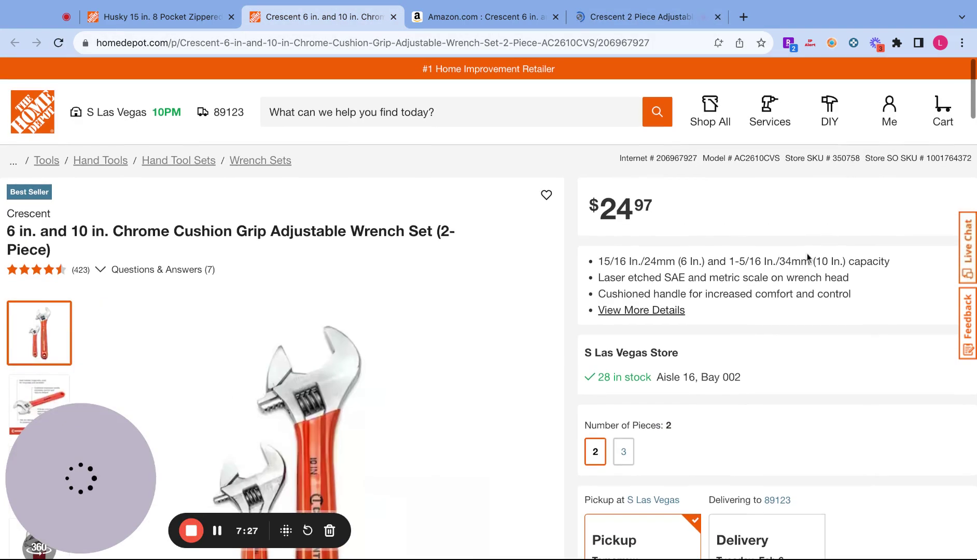
left_click(661, 19)
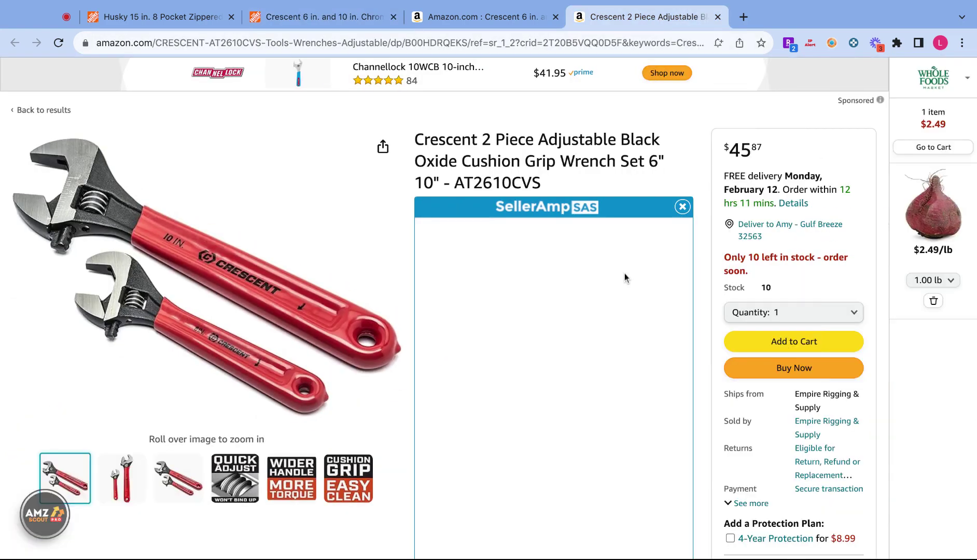
scroll(579, 369, "down", 2)
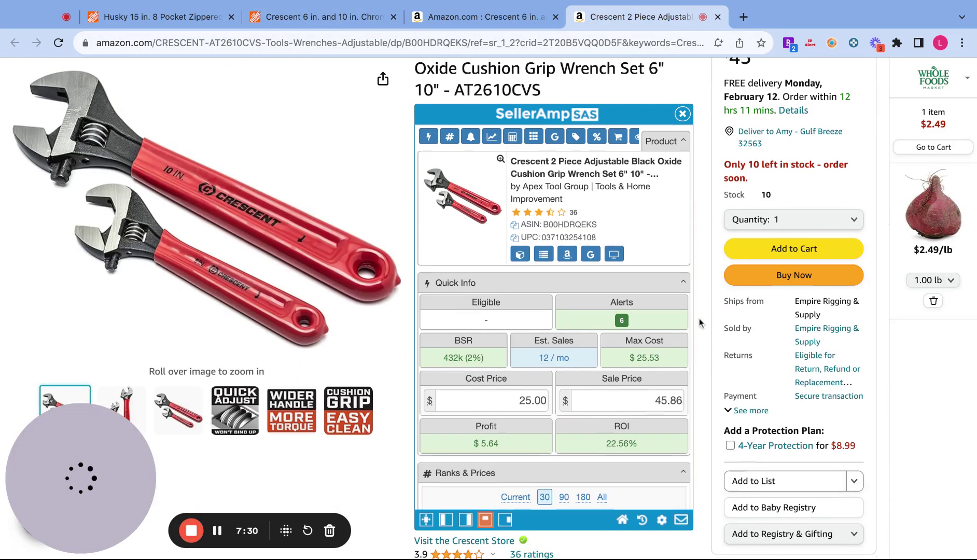
Enter 24.97 as SellerAmp cost ($5.67 profit, 22.71% ROI) and review down to the Keepa chart.
left_click(508, 404)
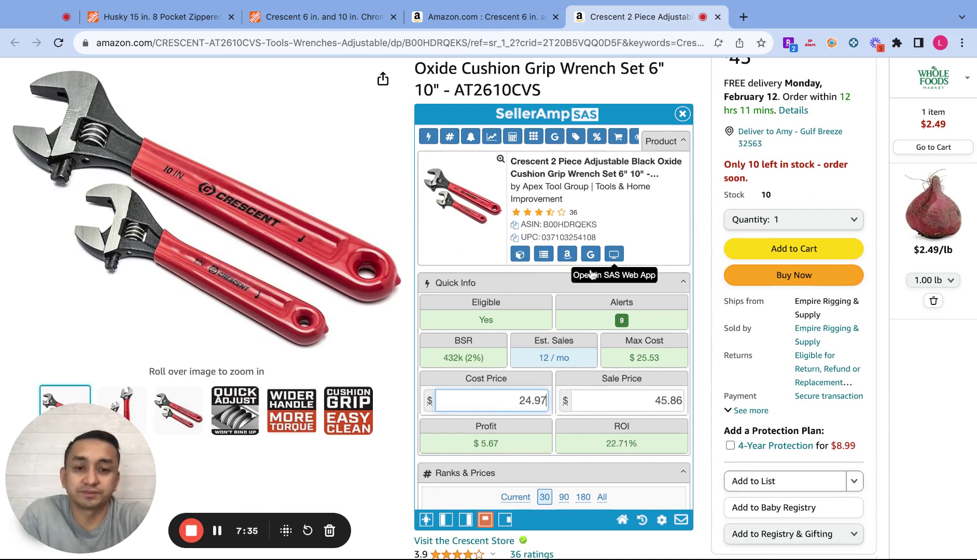
scroll(544, 280, "down", 2)
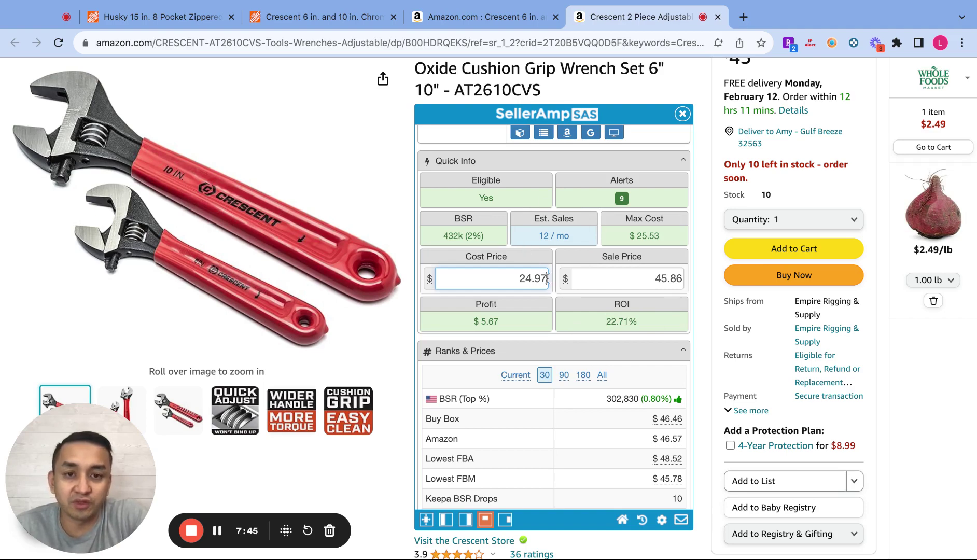
scroll(547, 278, "down", 15)
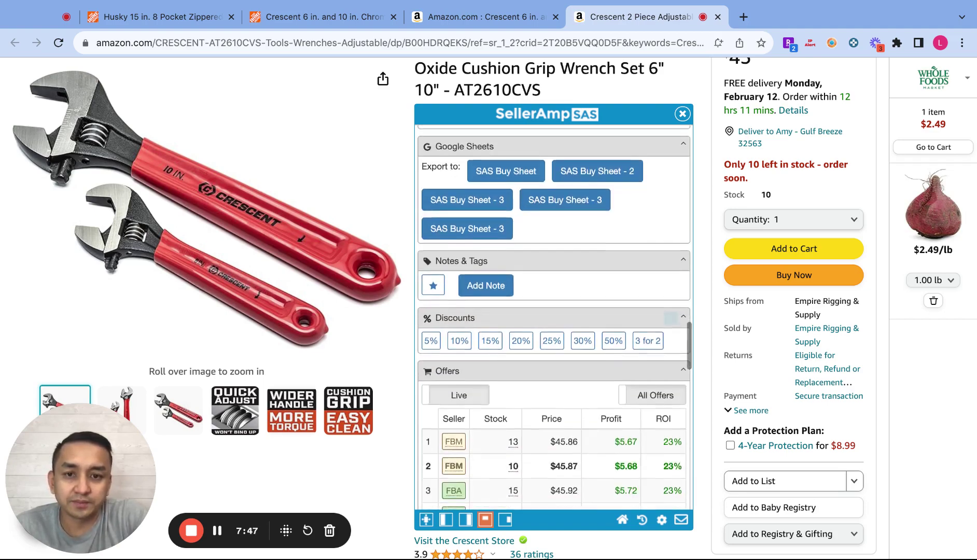
scroll(555, 318, "down", 5)
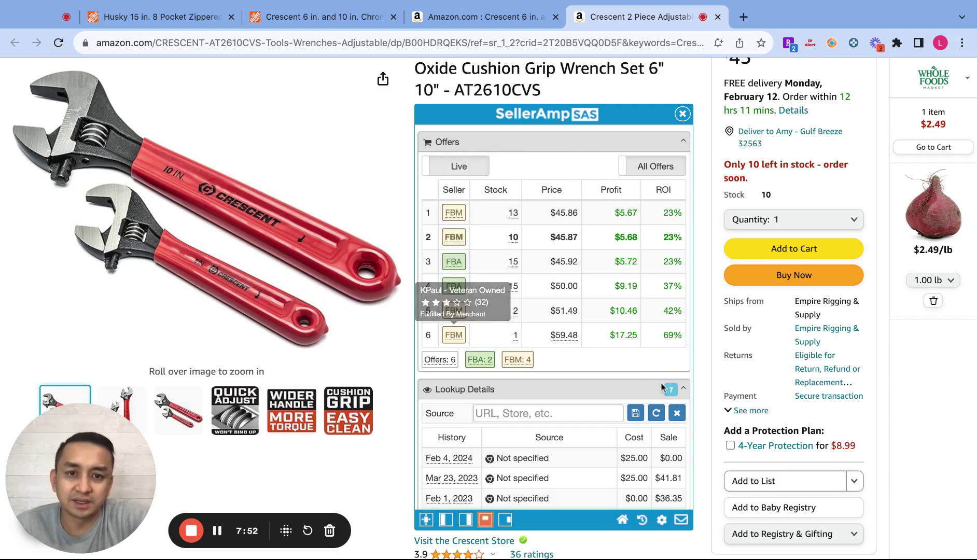
scroll(700, 419, "down", 15)
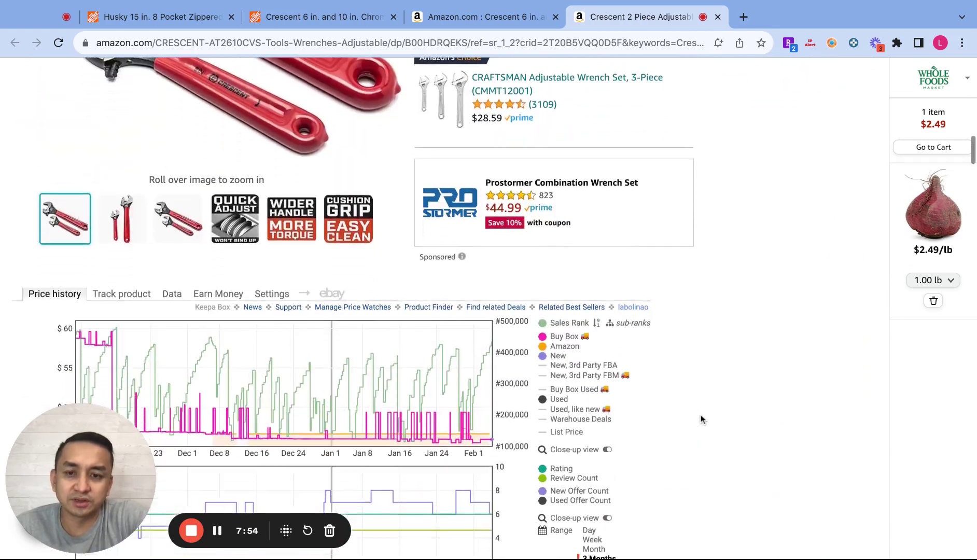
scroll(700, 419, "down", 3)
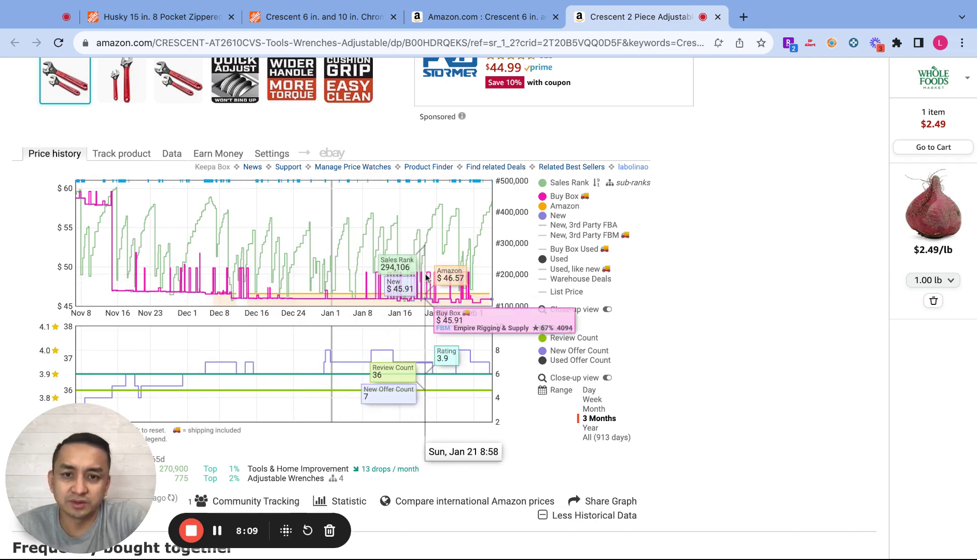
scroll(780, 305, "up", 3)
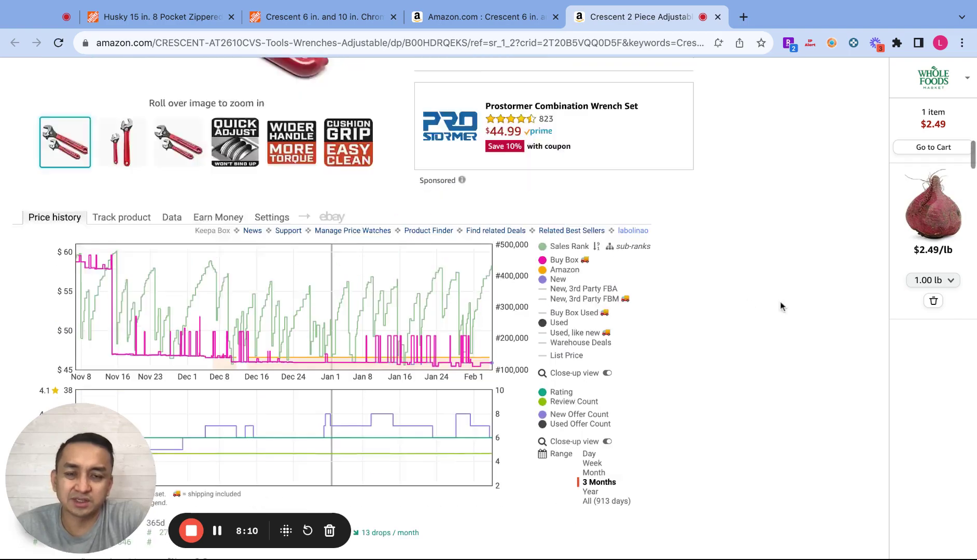
scroll(781, 305, "down", 6)
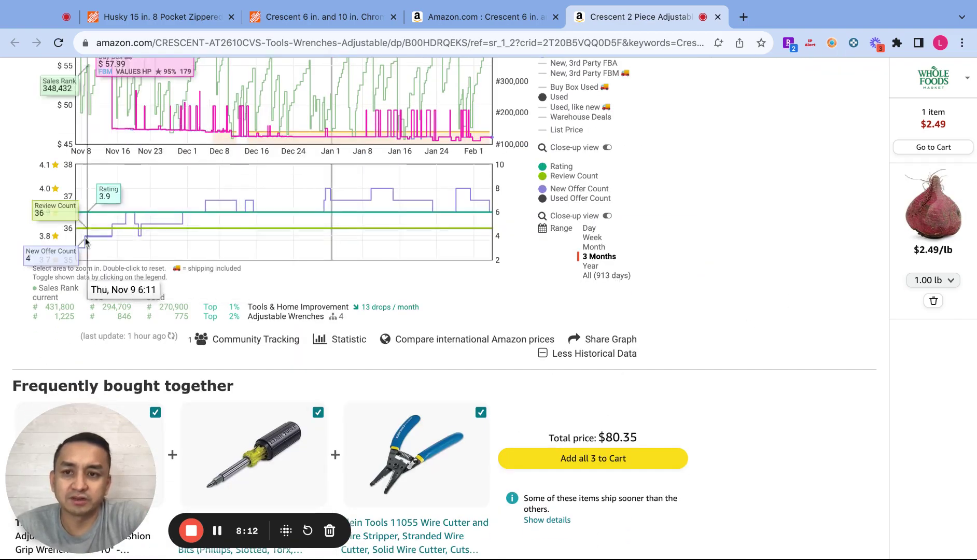
scroll(671, 257, "up", 10)
scroll(672, 256, "up", 8)
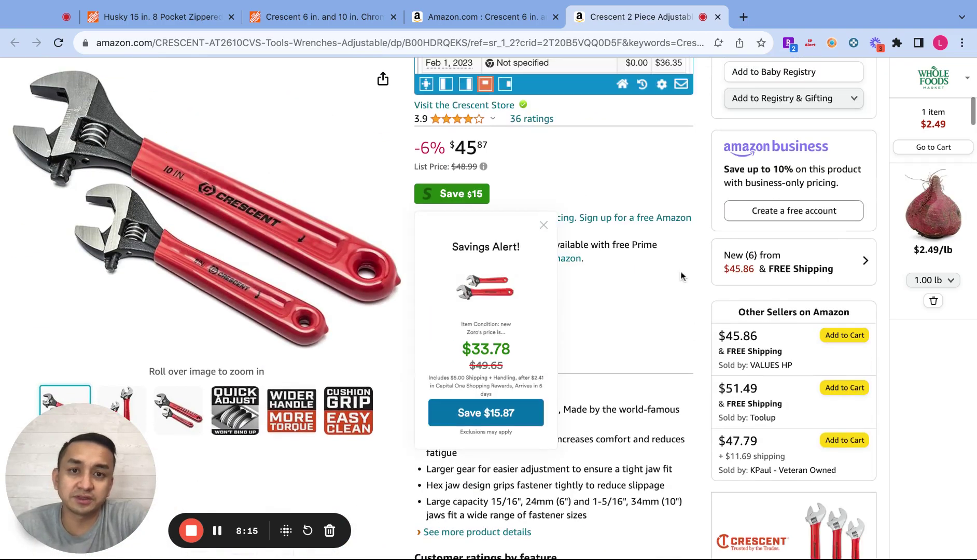
scroll(699, 287, "up", 4)
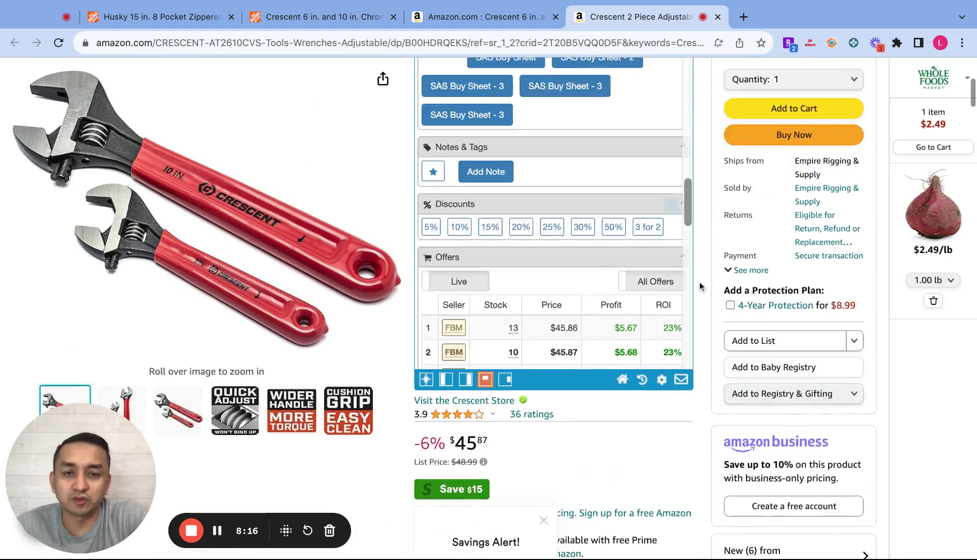
scroll(568, 312, "down", 5)
scroll(568, 312, "up", 3)
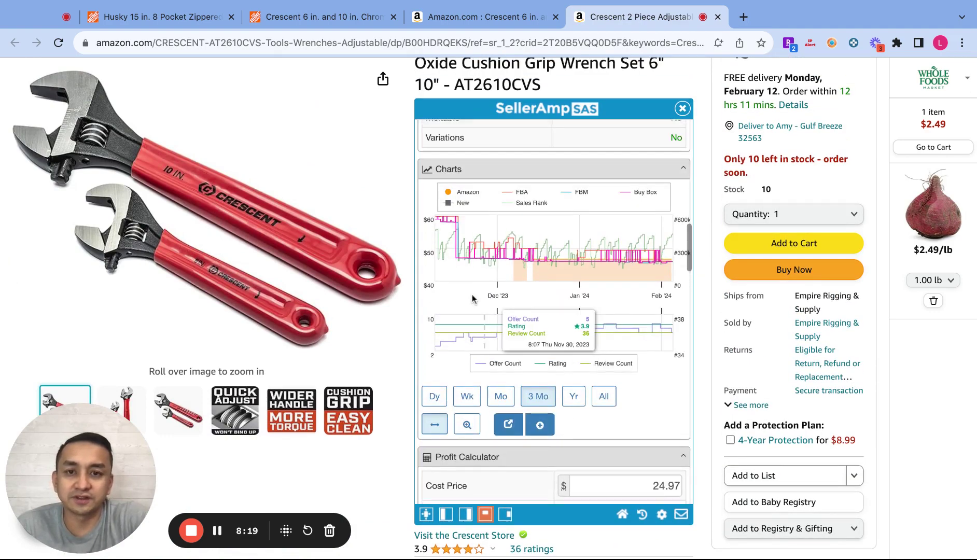
scroll(515, 297, "up", 1)
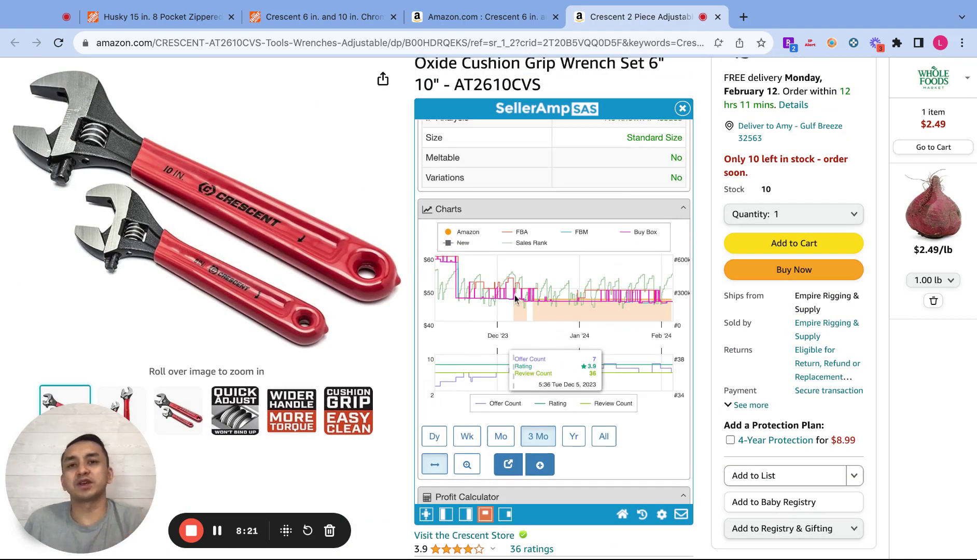